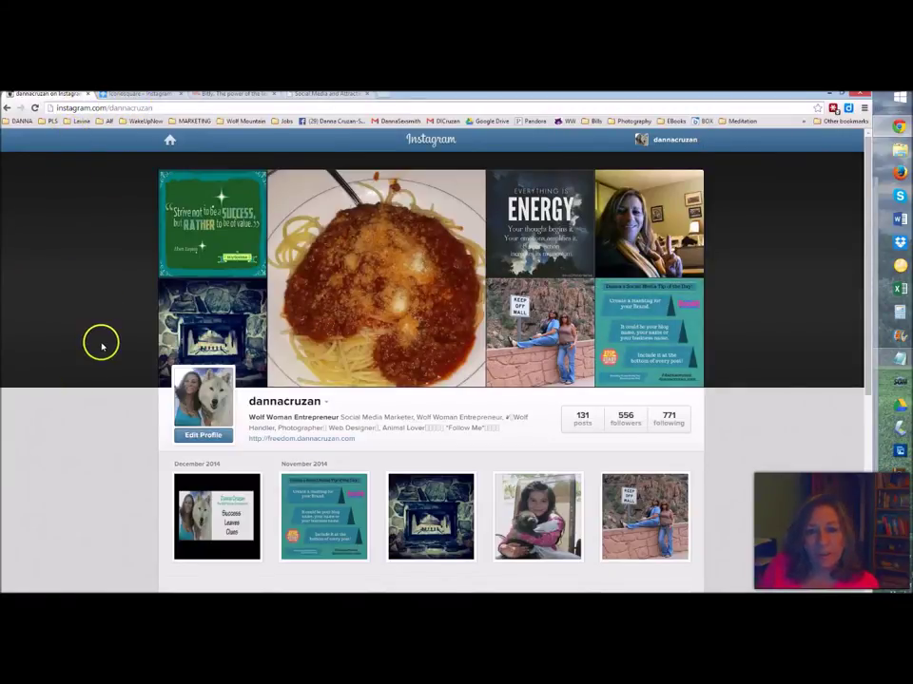
- Look over the Instagram home feed and your profile posts, then return to Iconosquare's Success Leaves Clues post
left_click(169, 141)
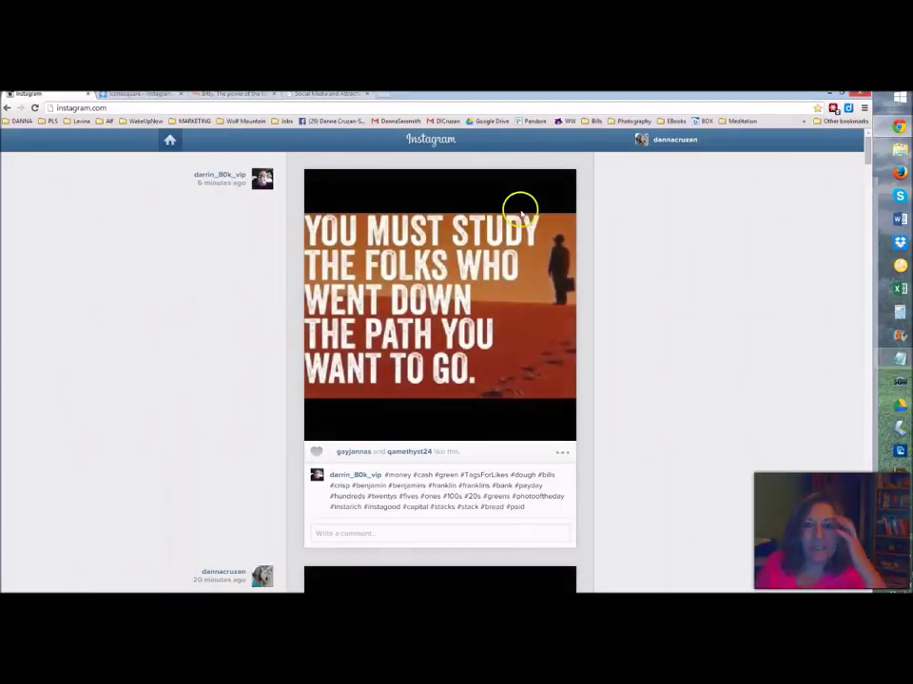
left_click(675, 142)
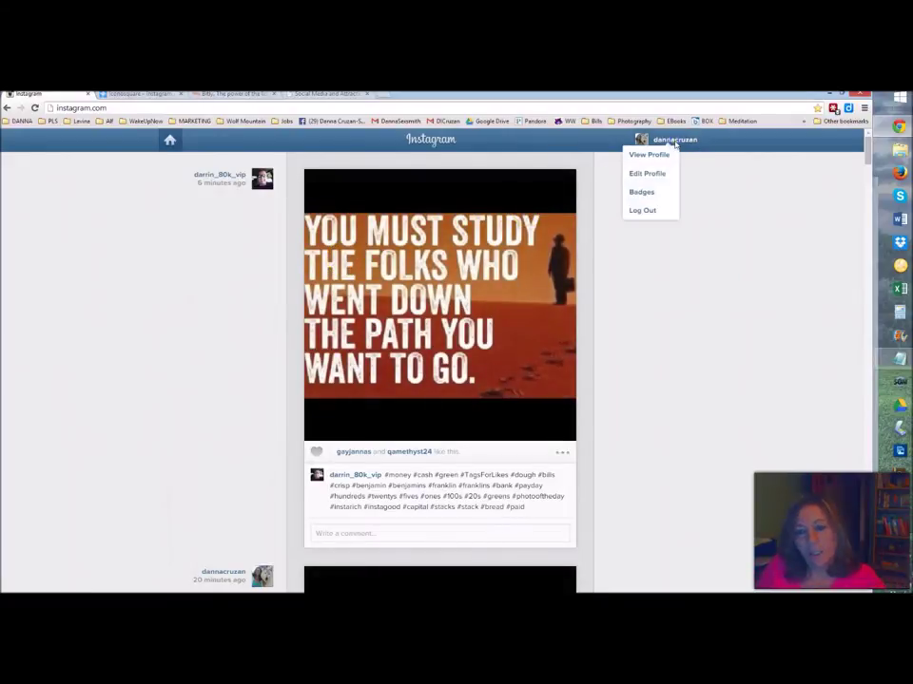
left_click(650, 155)
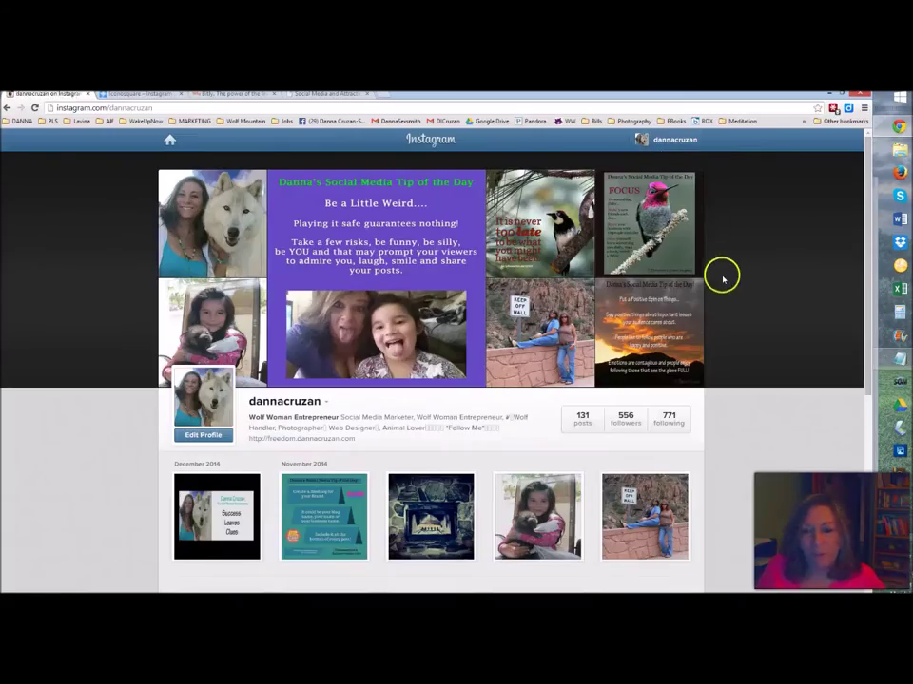
scroll(726, 289, "down", 3)
scroll(726, 289, "up", 2)
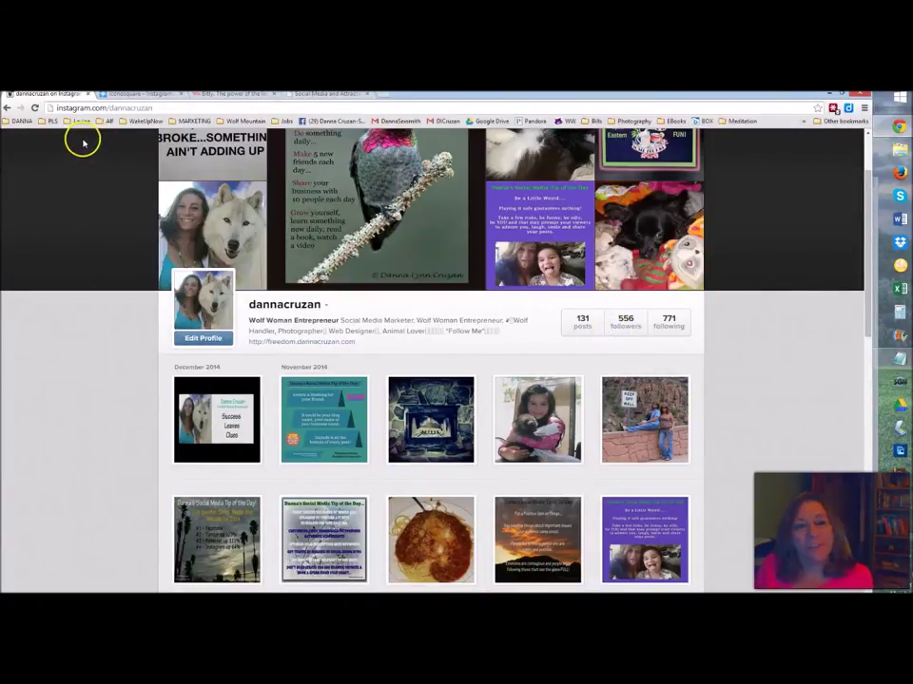
left_click(130, 96)
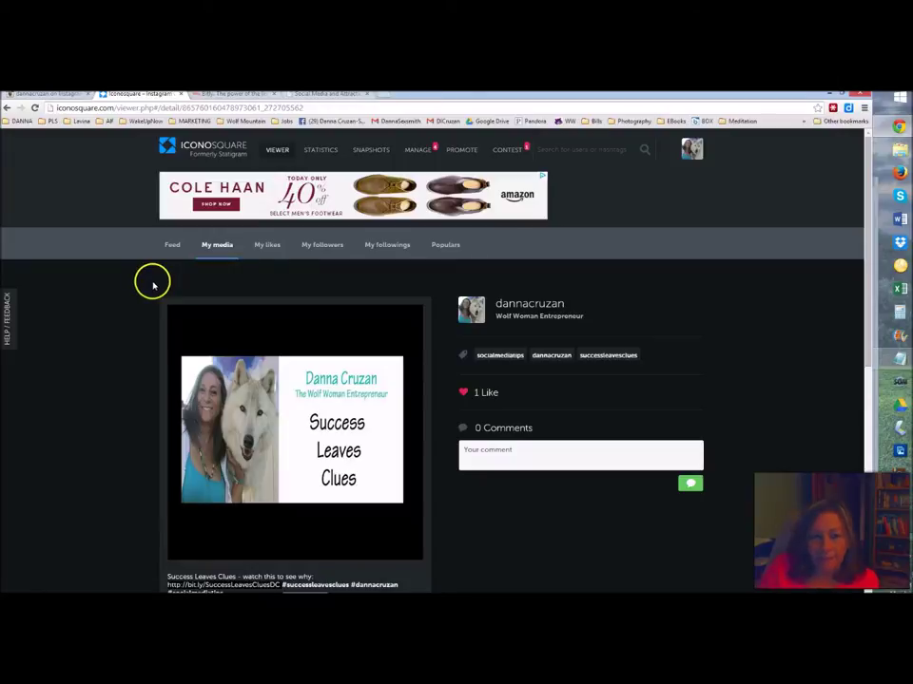
- Browse through your My media photo grid down to the bottom row
left_click(210, 246)
scroll(139, 308, "down", 2)
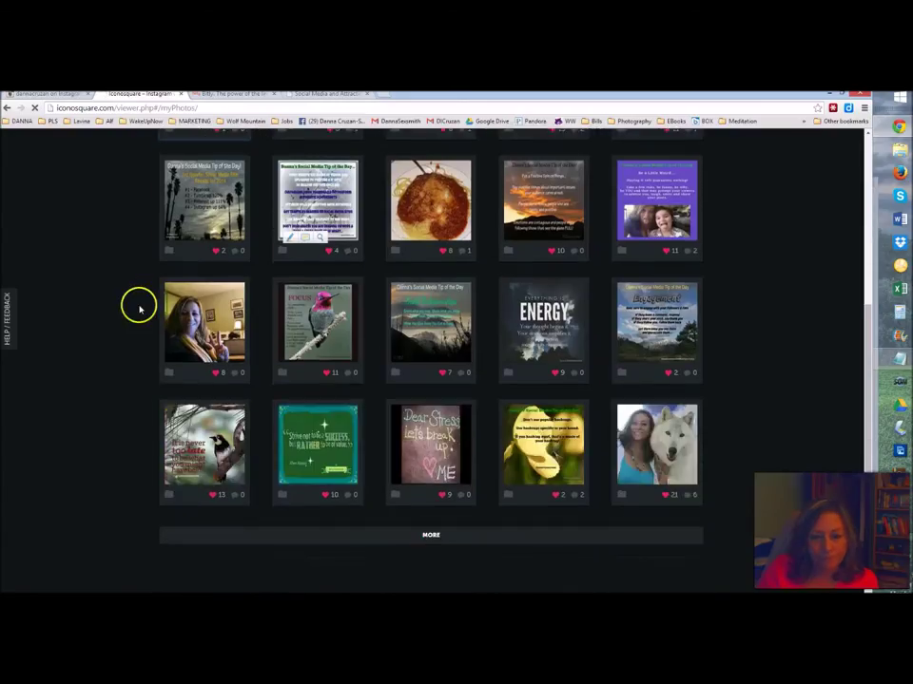
scroll(139, 308, "up", 5)
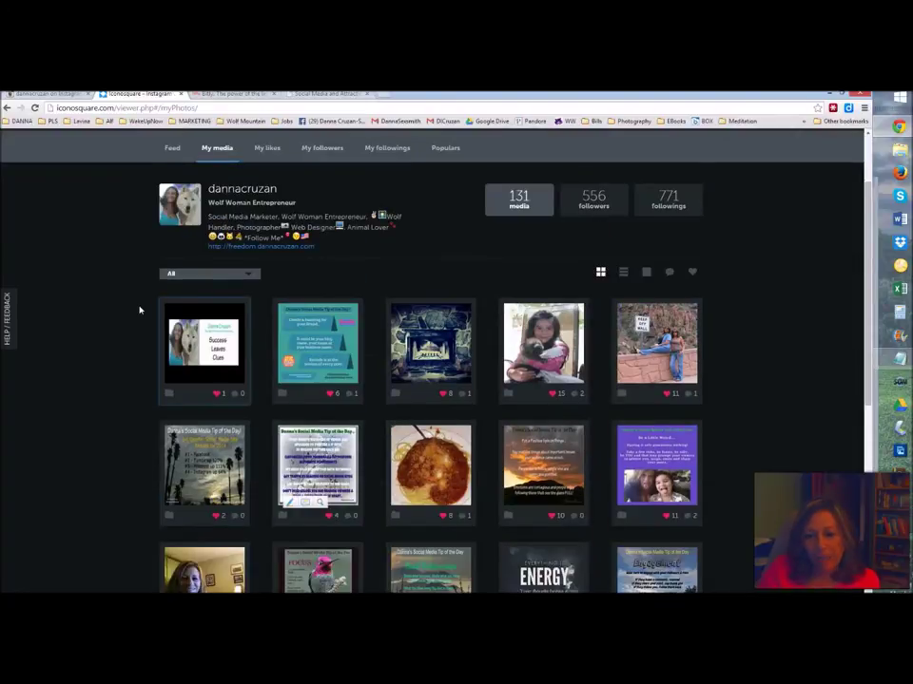
scroll(139, 309, "down", 2)
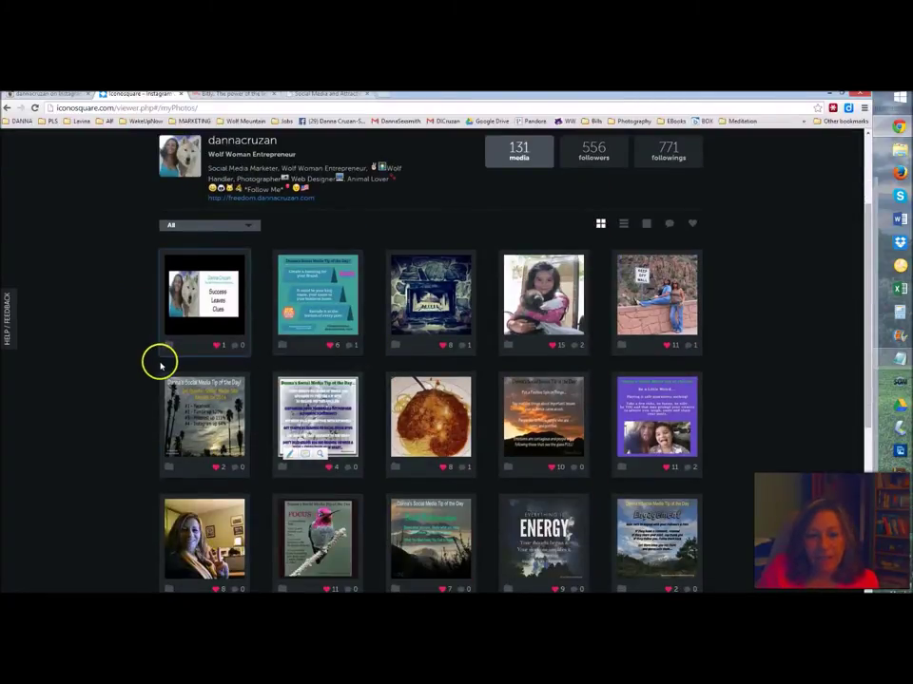
scroll(478, 353, "down", 6)
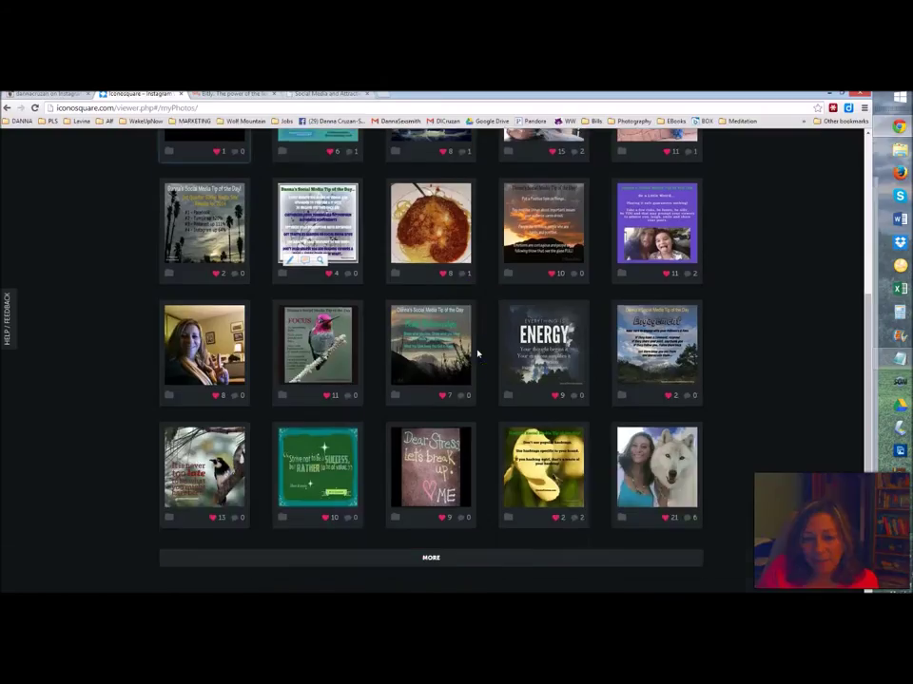
scroll(478, 353, "down", 2)
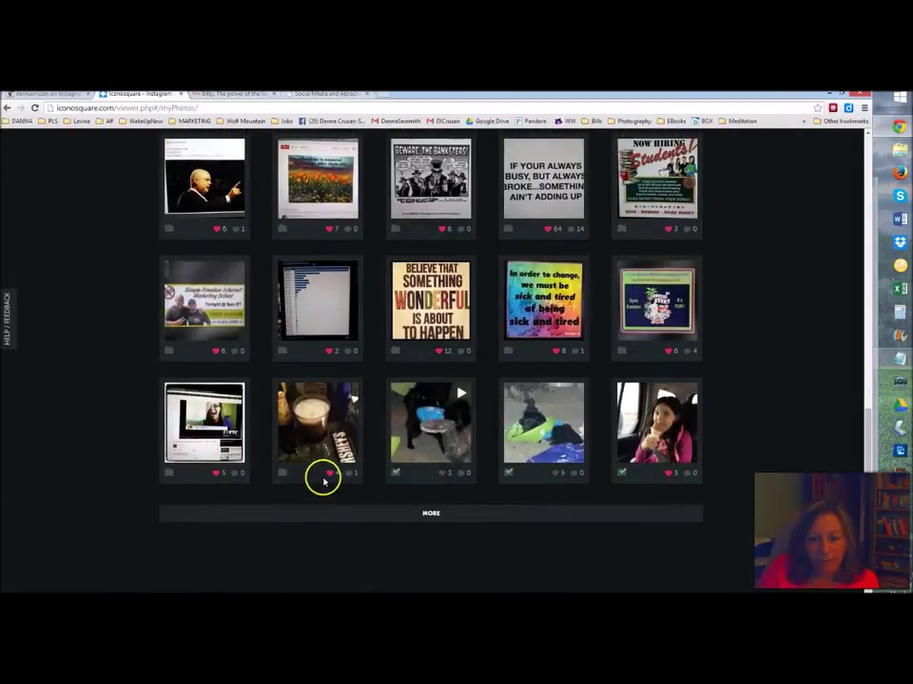
- Check which collections the bottom-row dog photo and the last photo are filed under
left_click(427, 474)
left_click(546, 476)
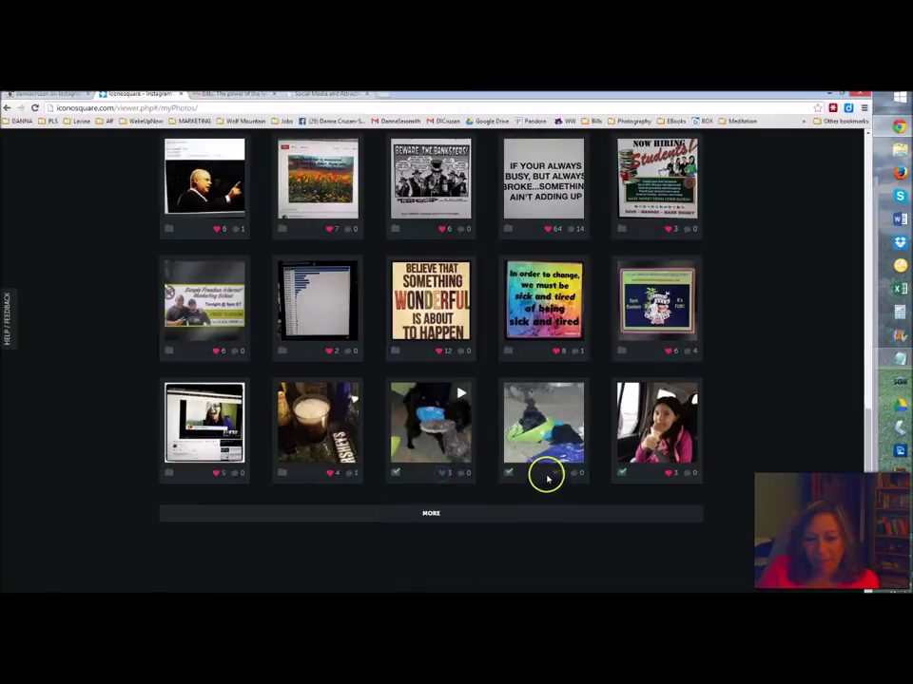
left_click(648, 474)
left_click(424, 472)
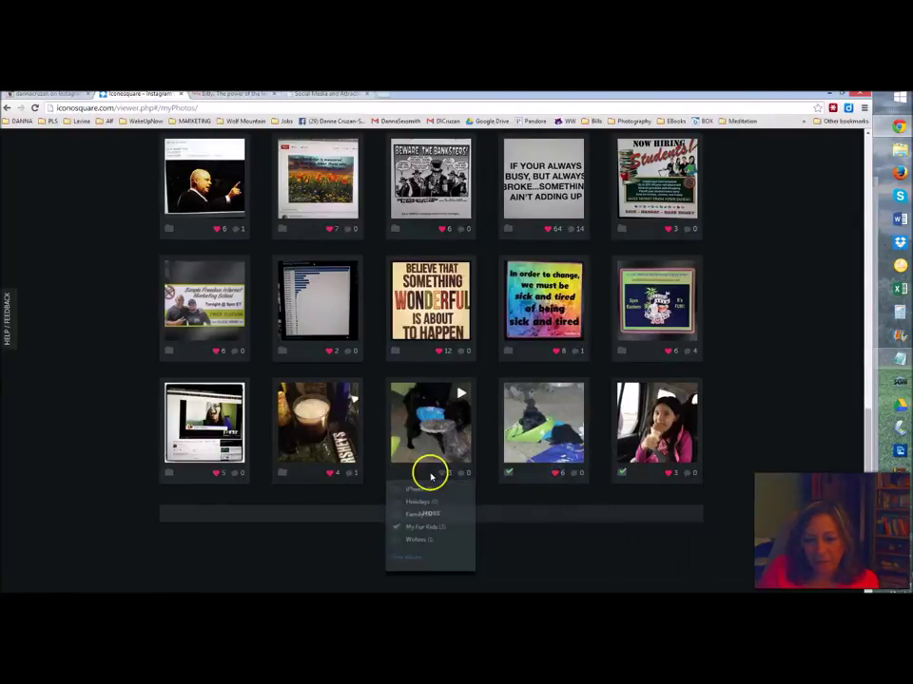
left_click(443, 476)
scroll(247, 482, "up", 15)
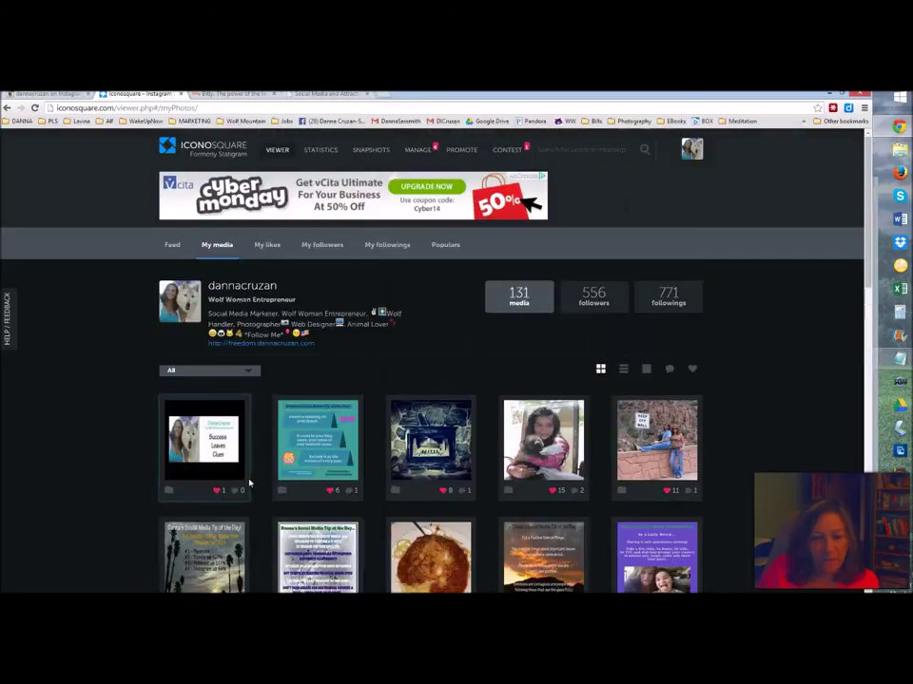
left_click(172, 245)
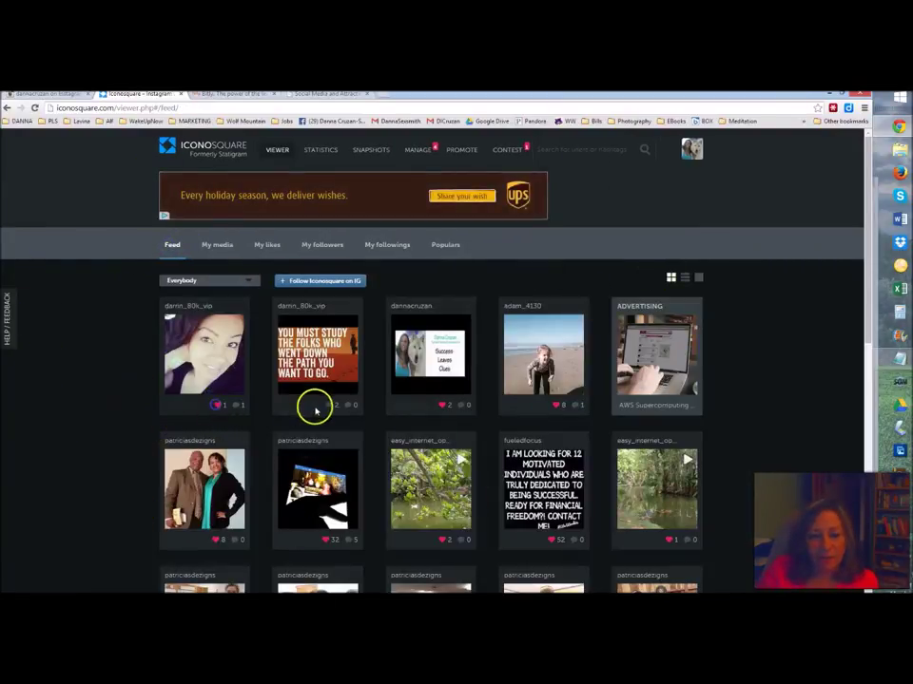
- Like the string-lights plant photo in the feed and open its detail page
scroll(426, 419, "down", 3)
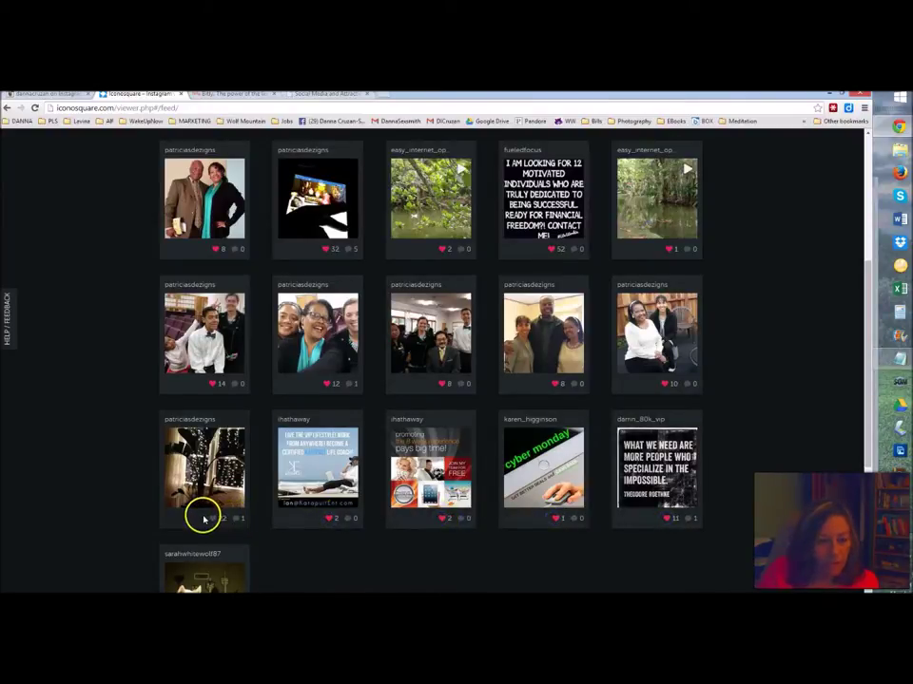
left_click(212, 520)
left_click(190, 447)
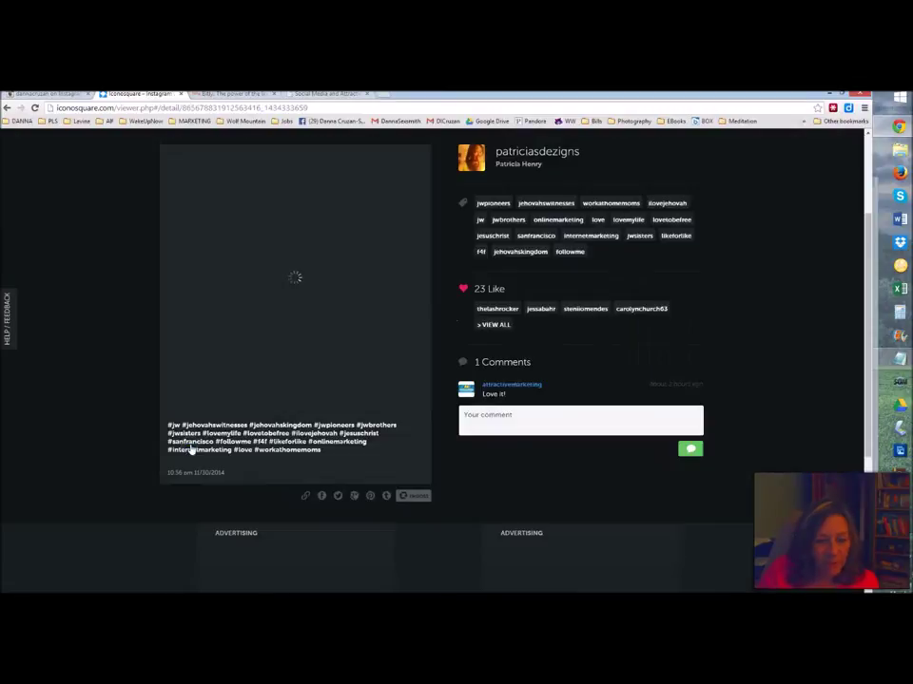
- Post the comment "That's really cool!!! Great idea!!!" with a heart emoji on the plant photo
left_click(514, 415)
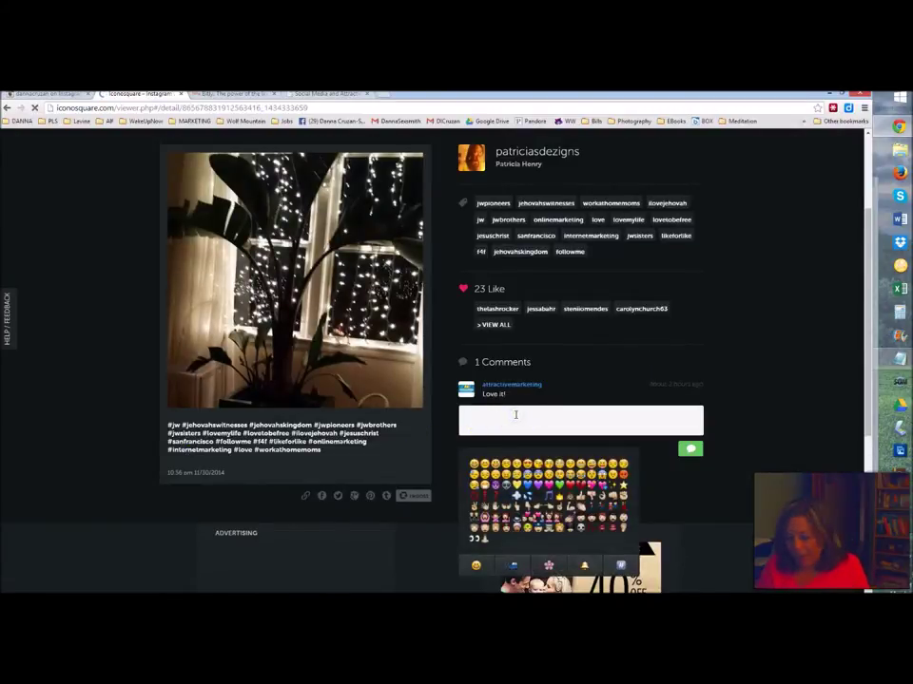
type("That")
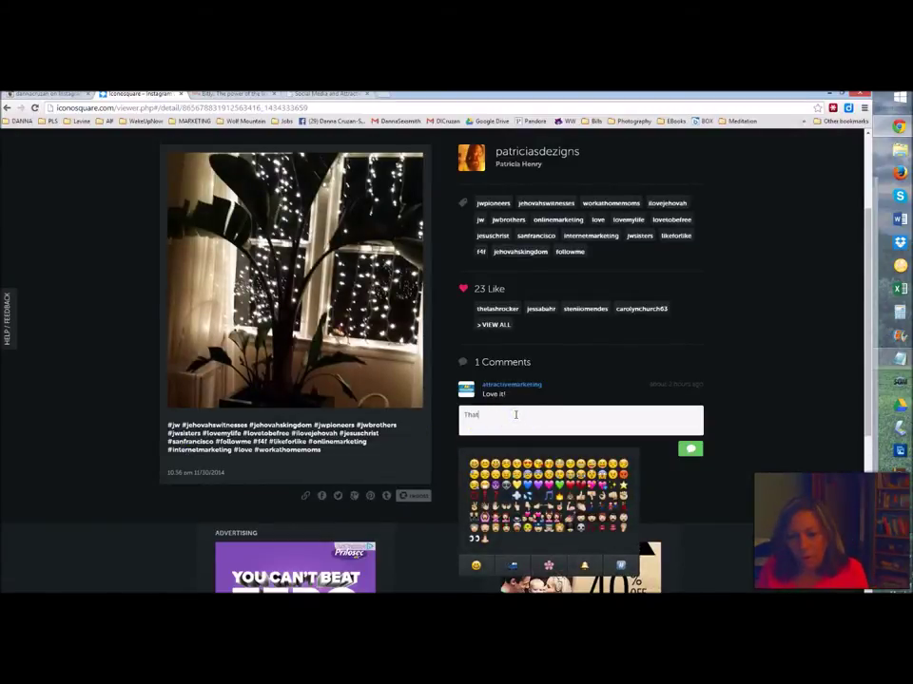
type("'s really")
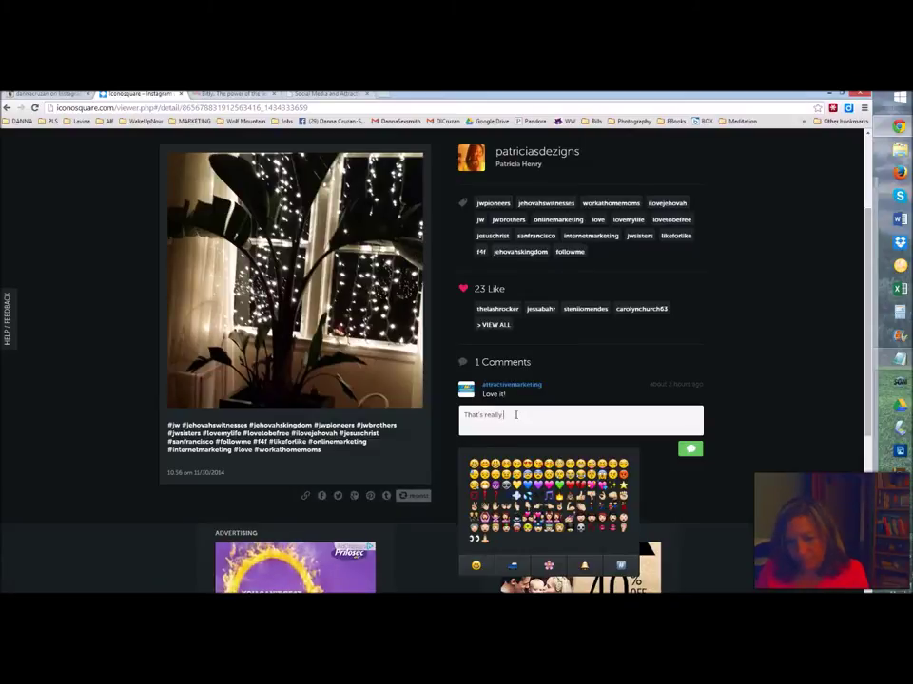
type(" cool!!")
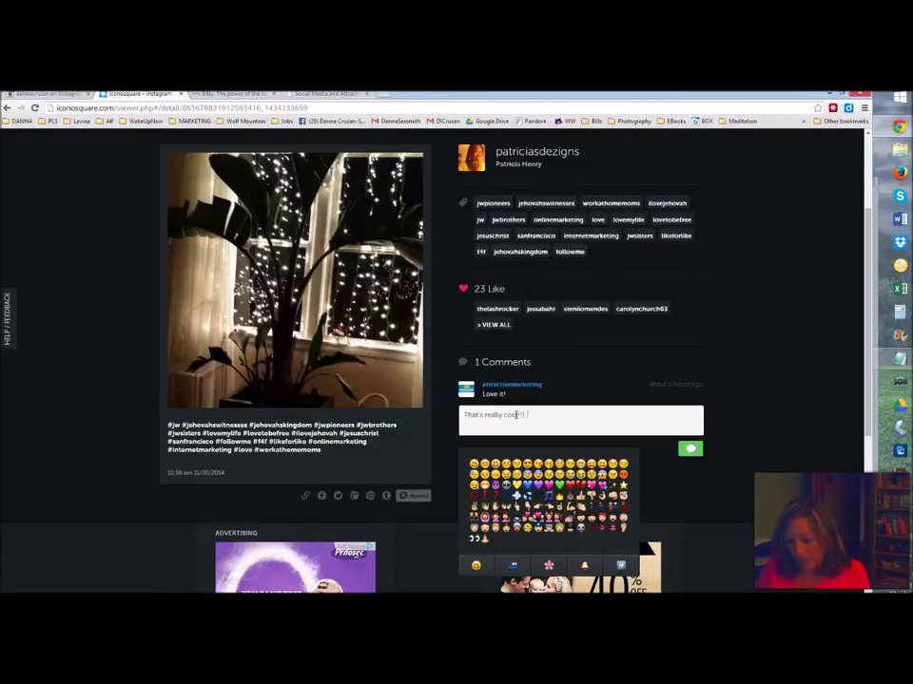
type("  Great idea")
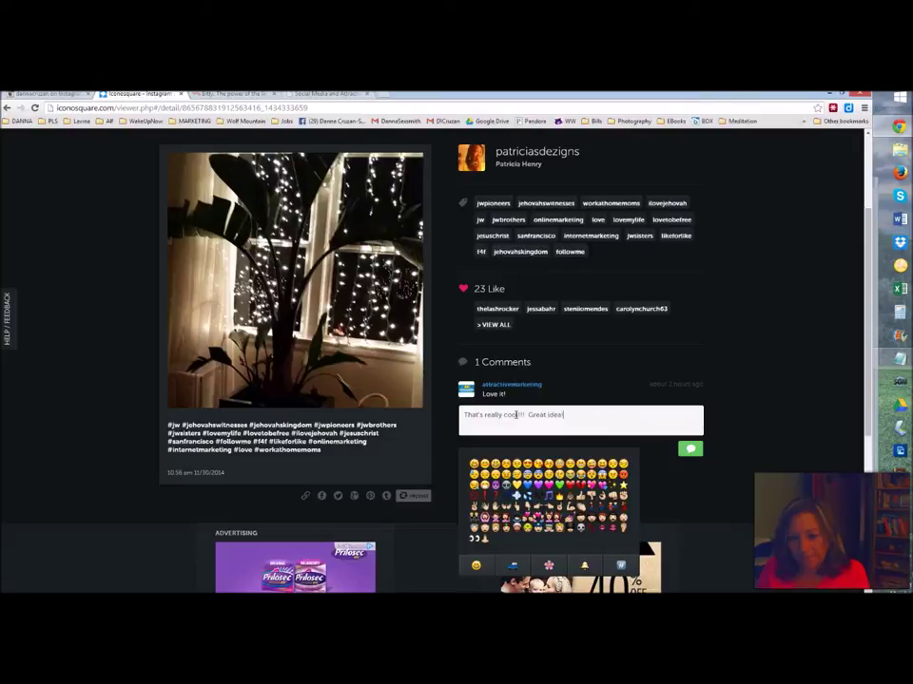
type("!!!")
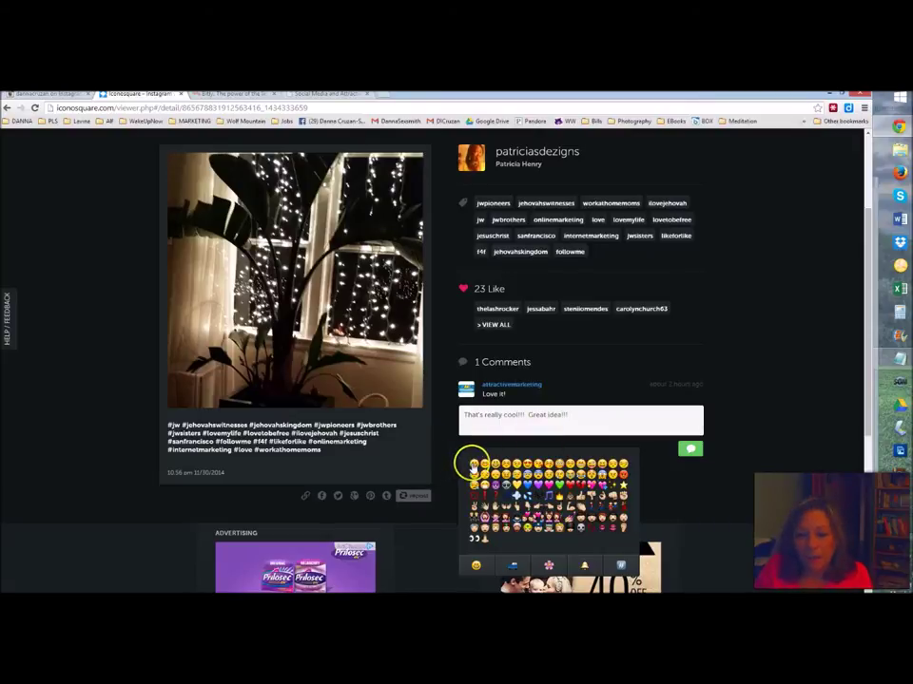
left_click(474, 464)
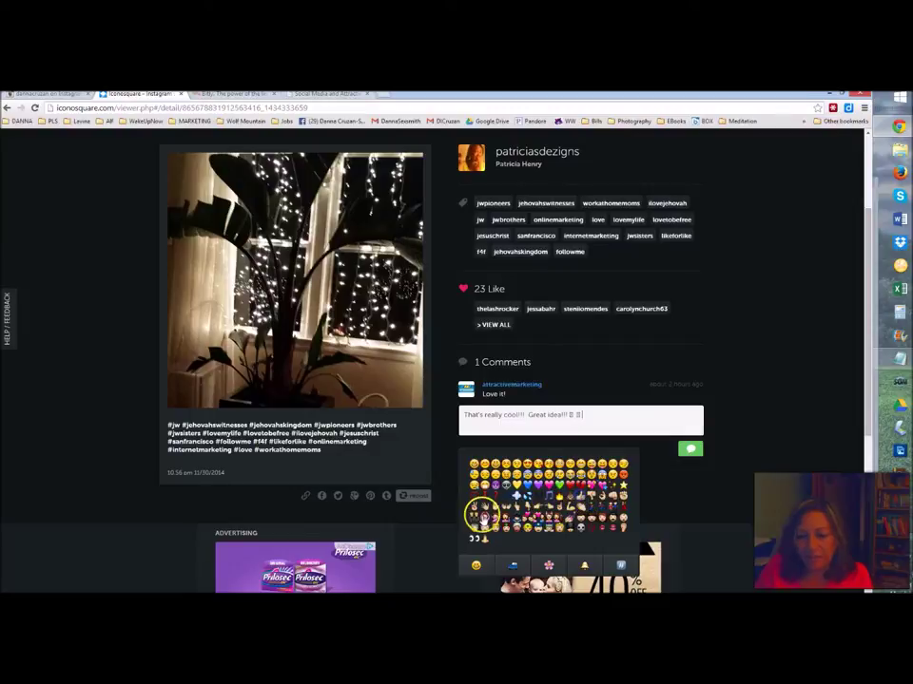
left_click(550, 487)
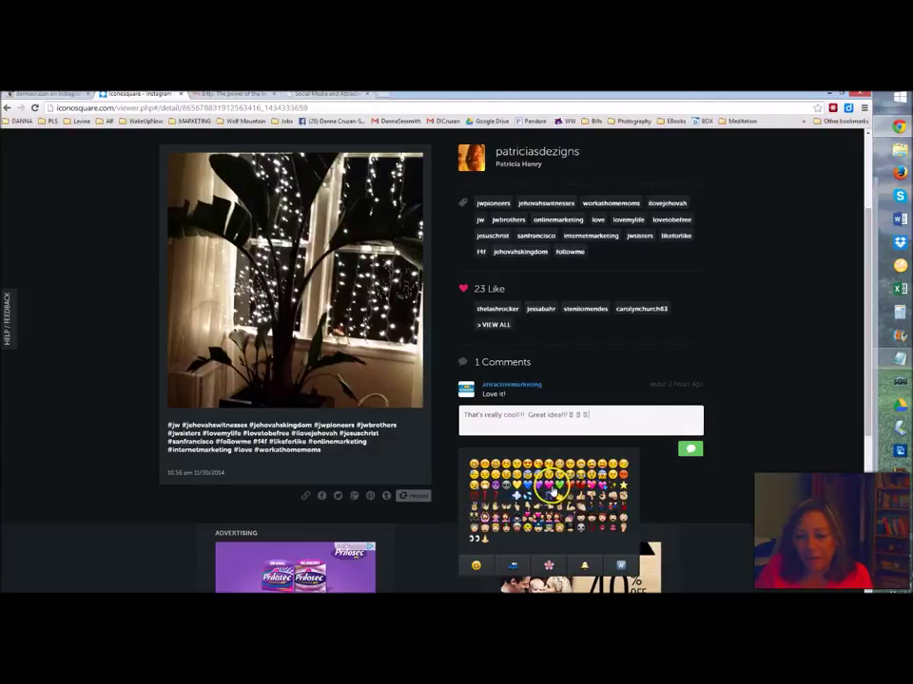
left_click(685, 450)
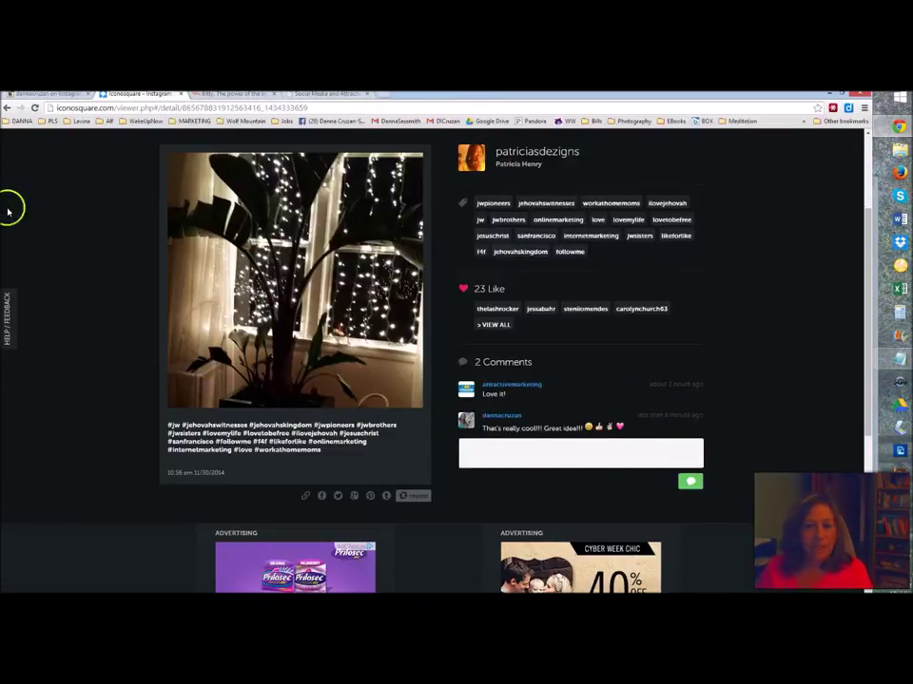
scroll(9, 211, "up", 3)
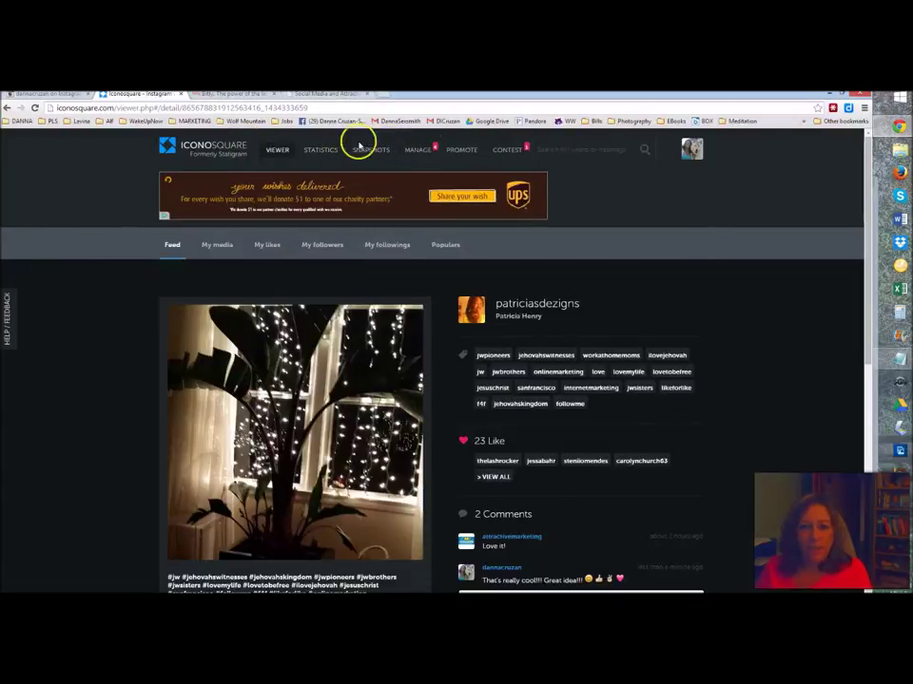
- Open the Create a Hashtag tip post from your My media grid
left_click(218, 245)
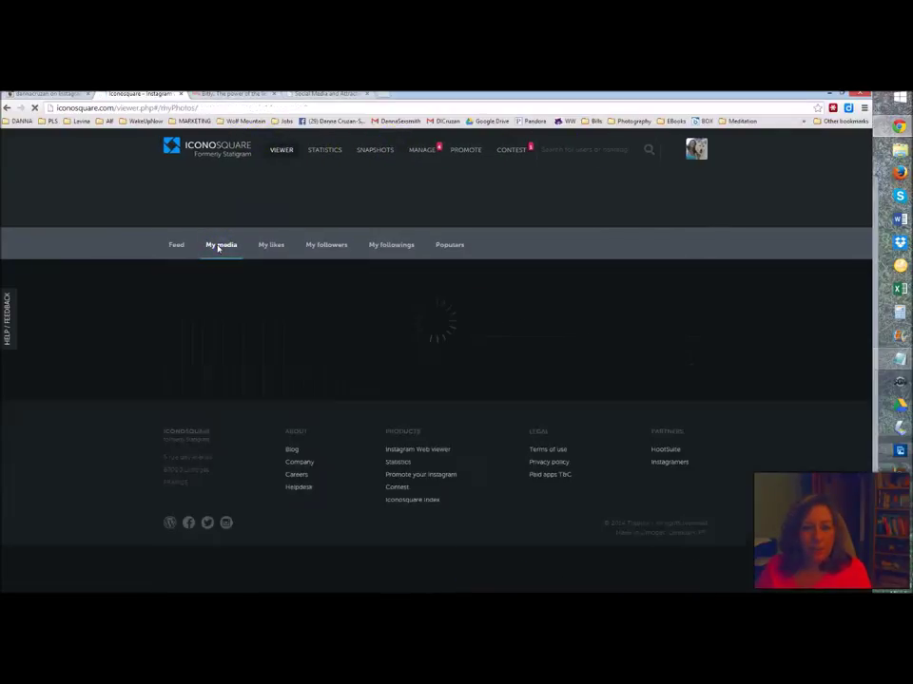
scroll(112, 317, "down", 1)
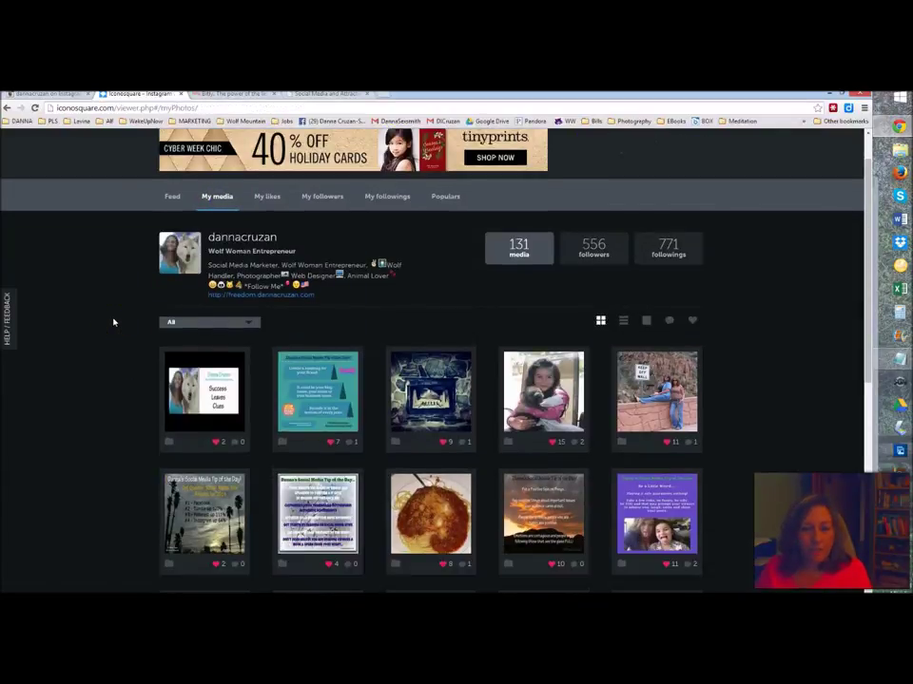
scroll(112, 322, "down", 1)
scroll(112, 323, "down", 1)
left_click(354, 291)
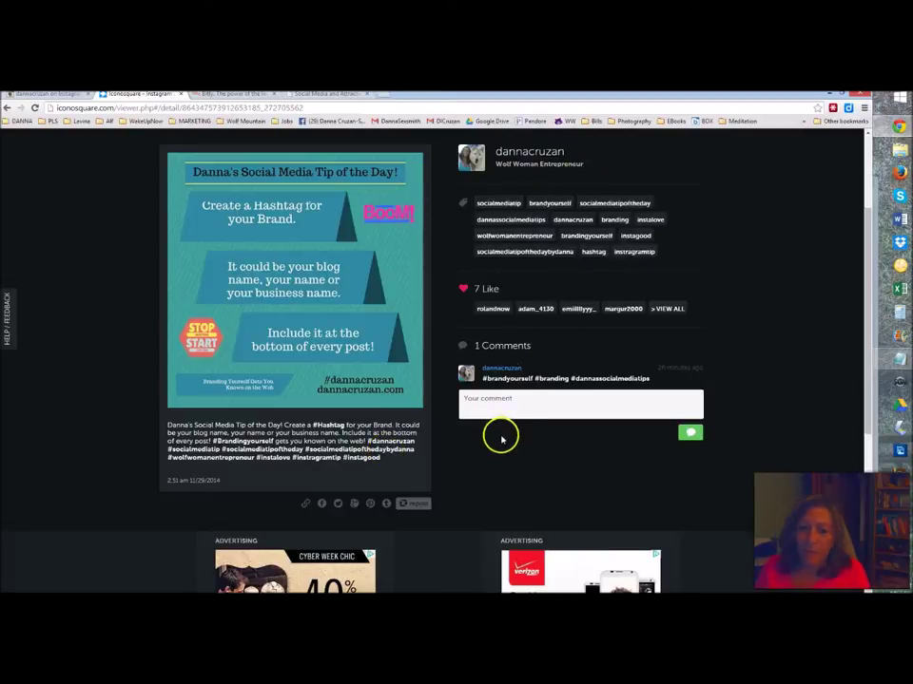
- Post the comment #makeyourownhashtag on the tip image
left_click(484, 400)
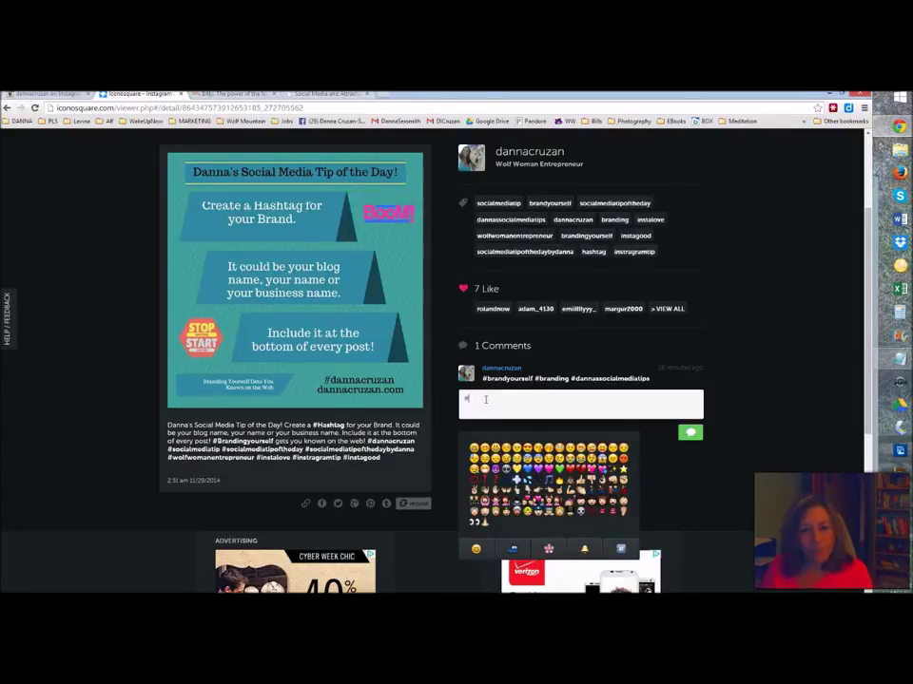
type("#makeyourownhasht")
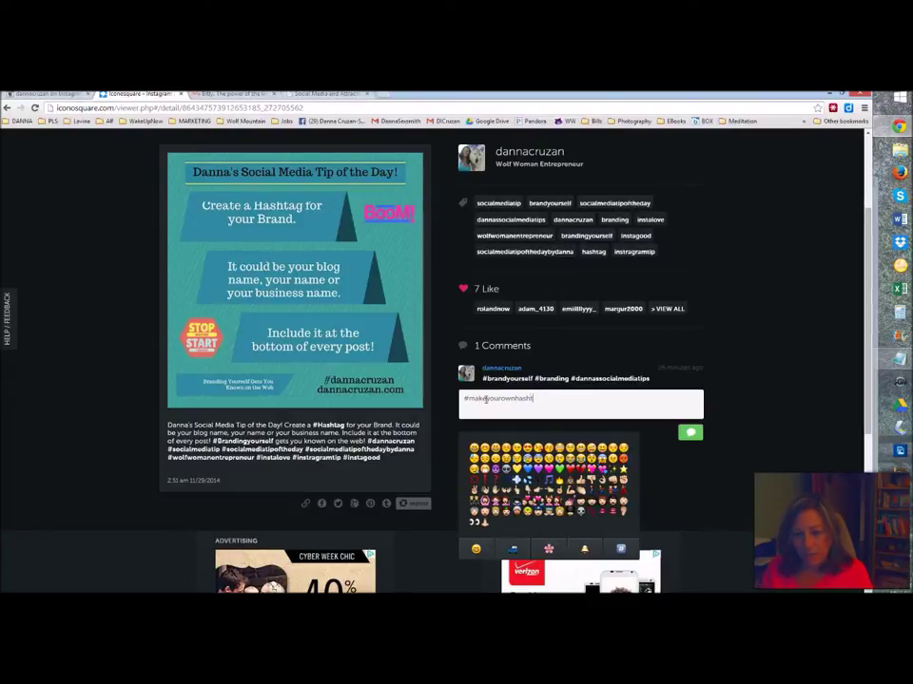
type("ag")
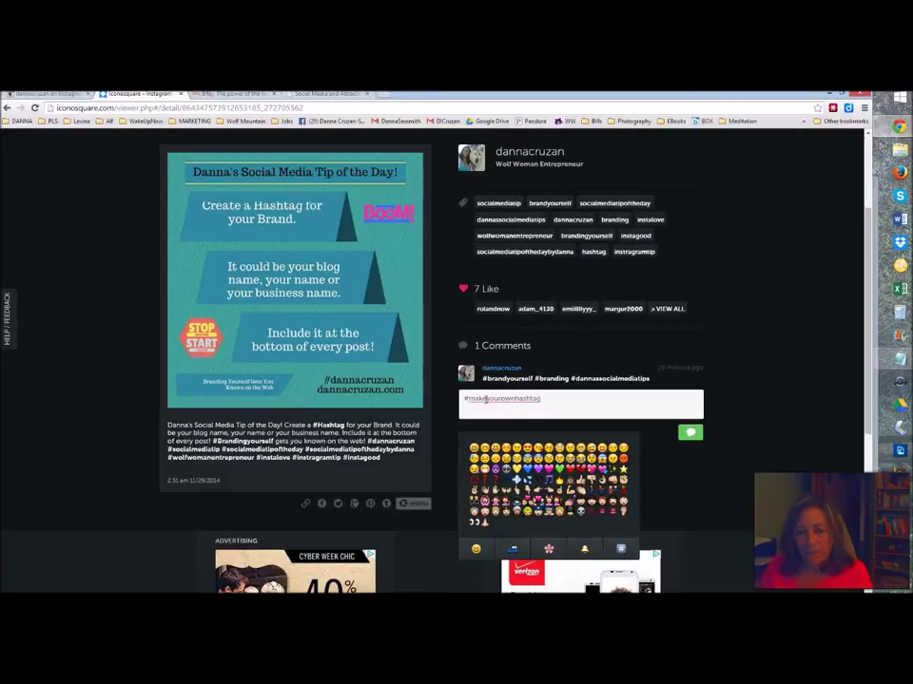
left_click(691, 434)
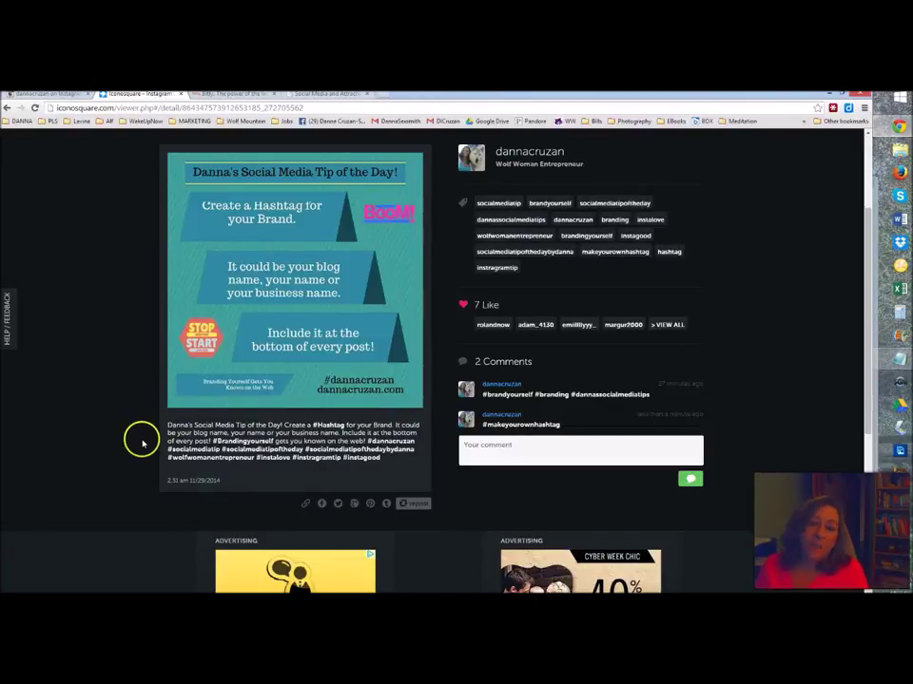
scroll(141, 442, "up", 3)
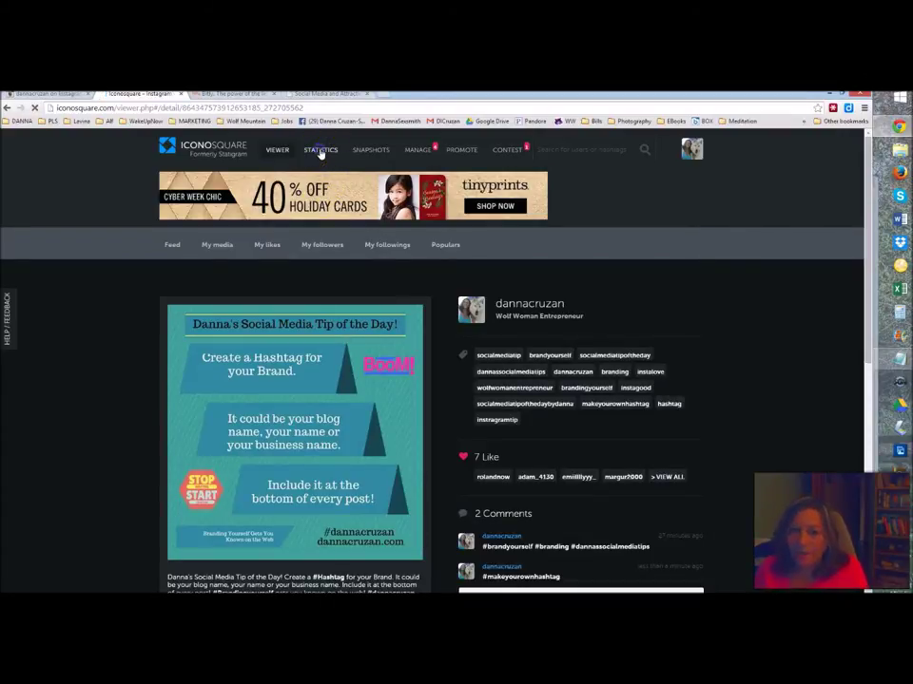
- Review the panels of the account statistics overview
left_click(320, 150)
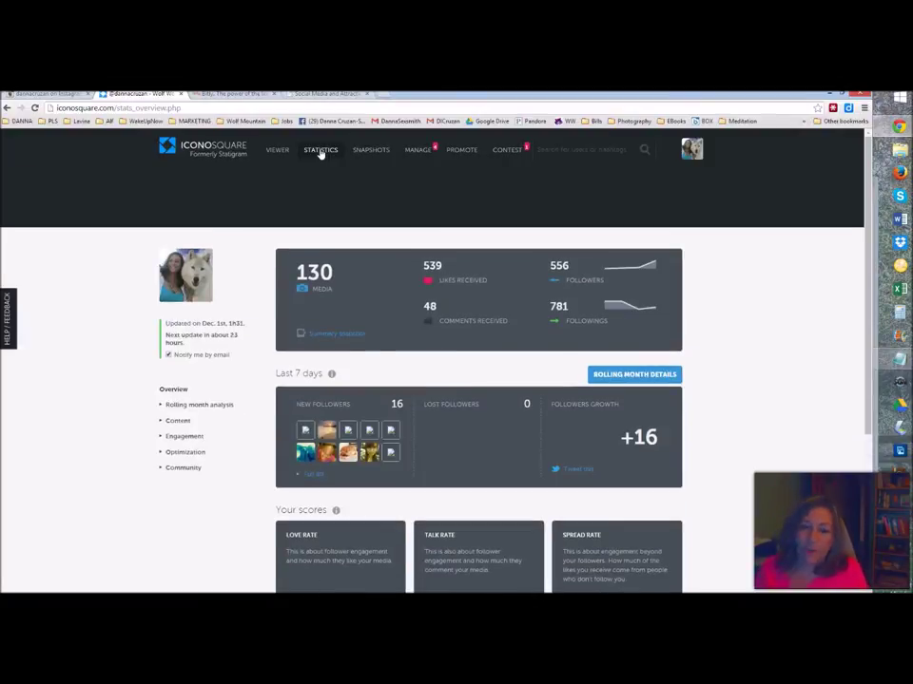
left_click(320, 150)
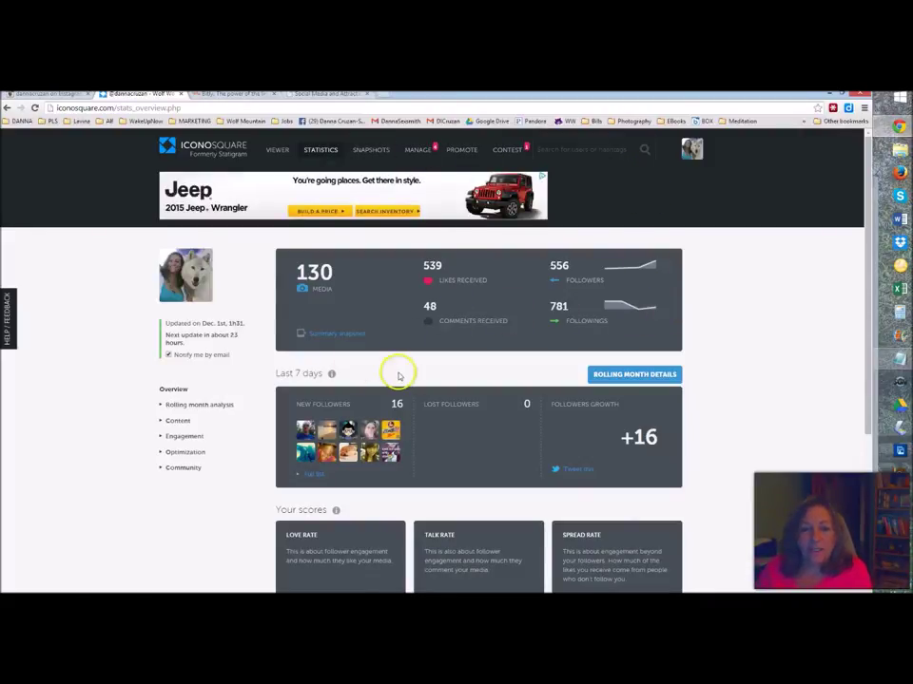
scroll(768, 315, "down", 1)
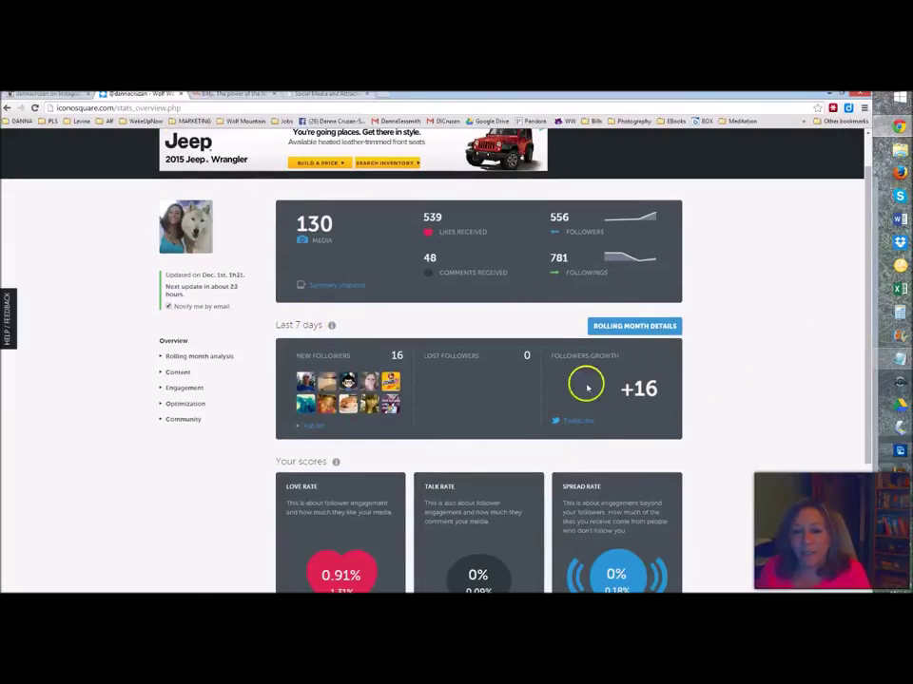
scroll(789, 372, "down", 2)
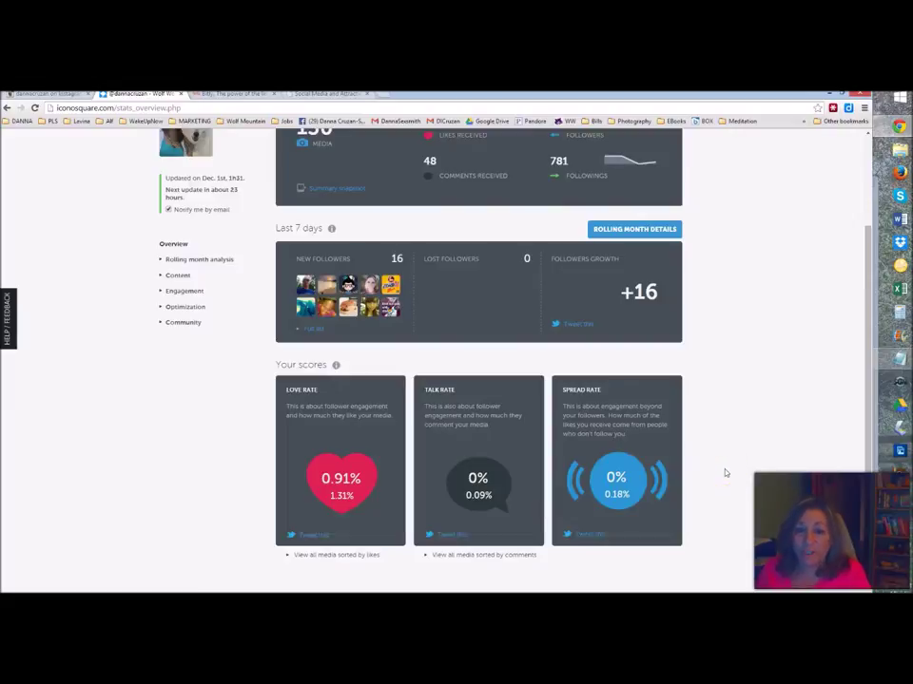
scroll(725, 473, "up", 3)
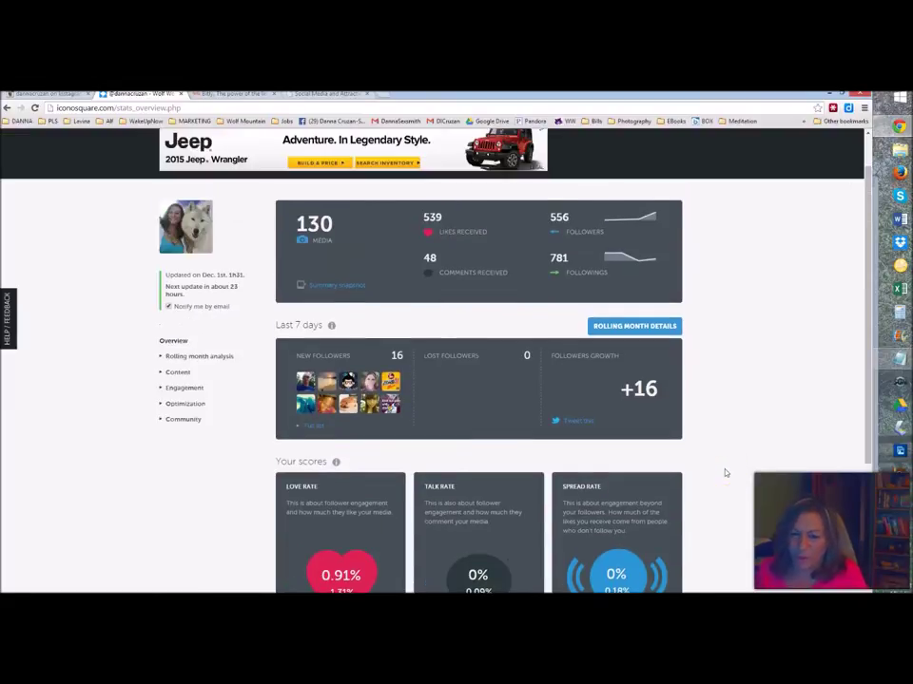
- Open the Community statistics comparing followers and followings
left_click(562, 269)
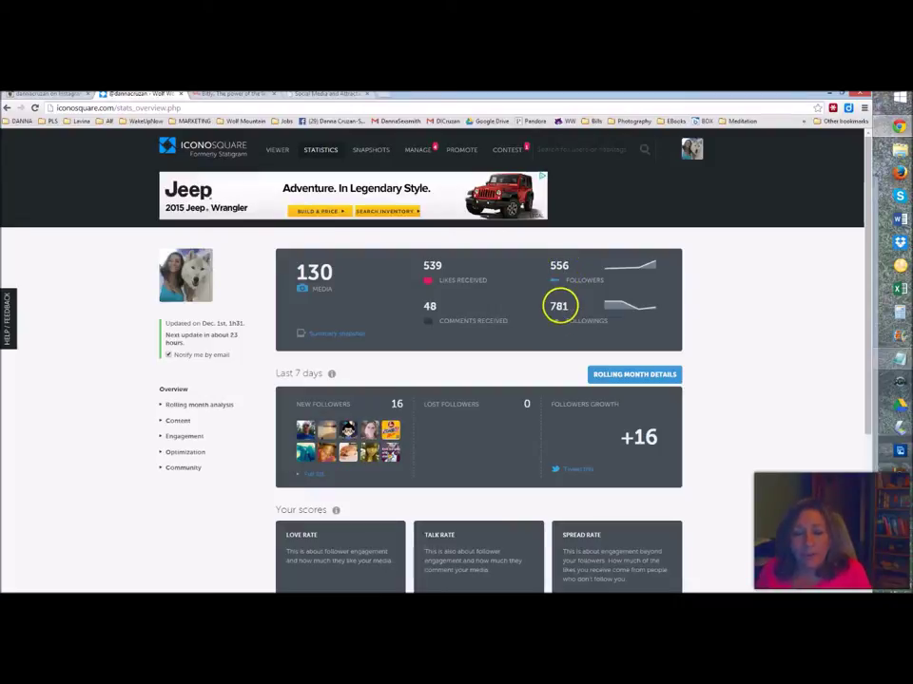
mouse_move(544, 311)
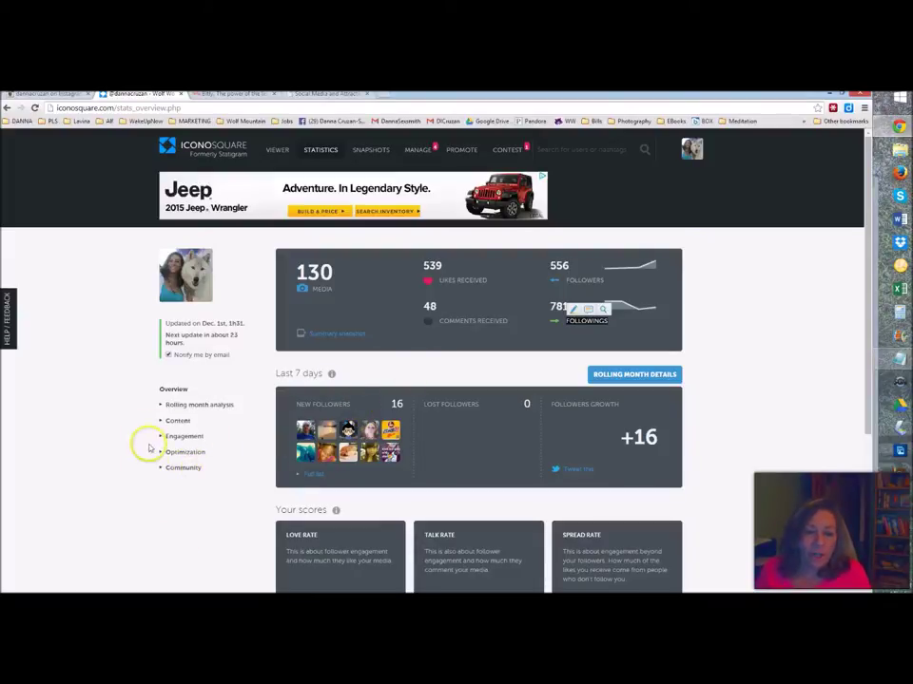
left_click(192, 469)
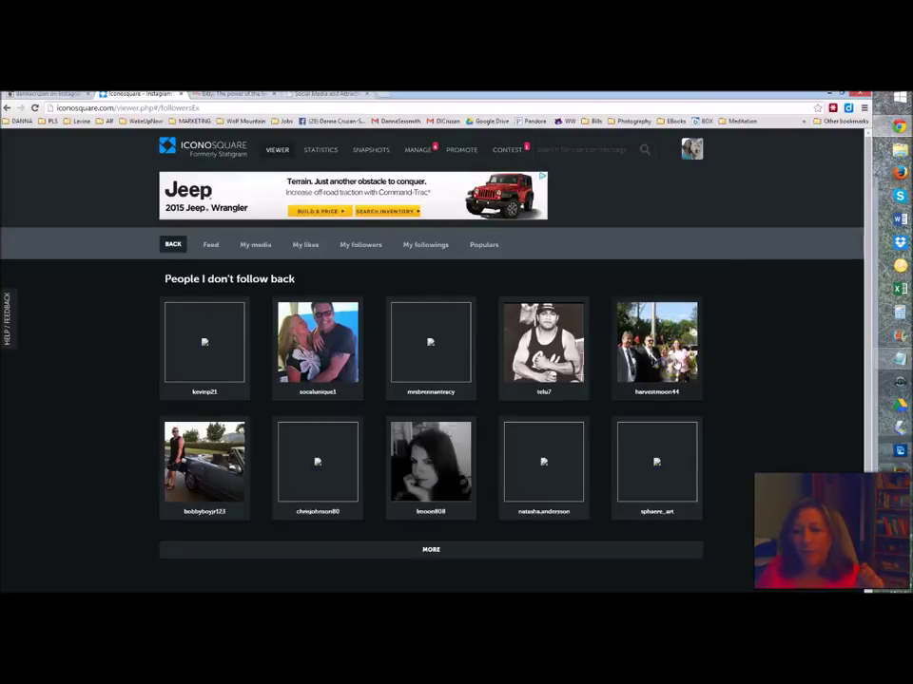
- View a follower you don't follow back, then return to the statistics overview
left_click(676, 363)
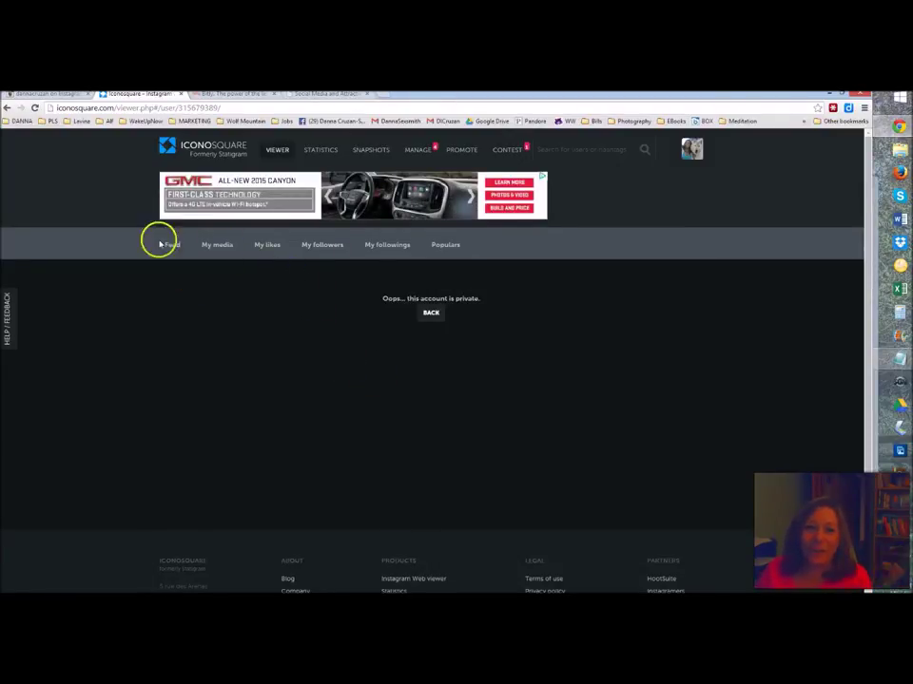
left_click(6, 108)
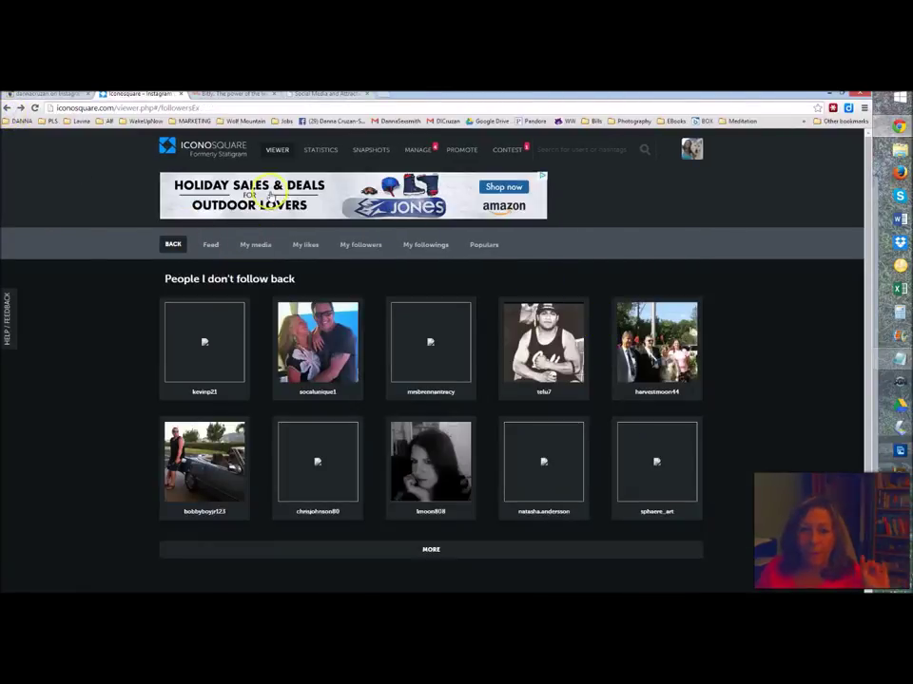
left_click(314, 152)
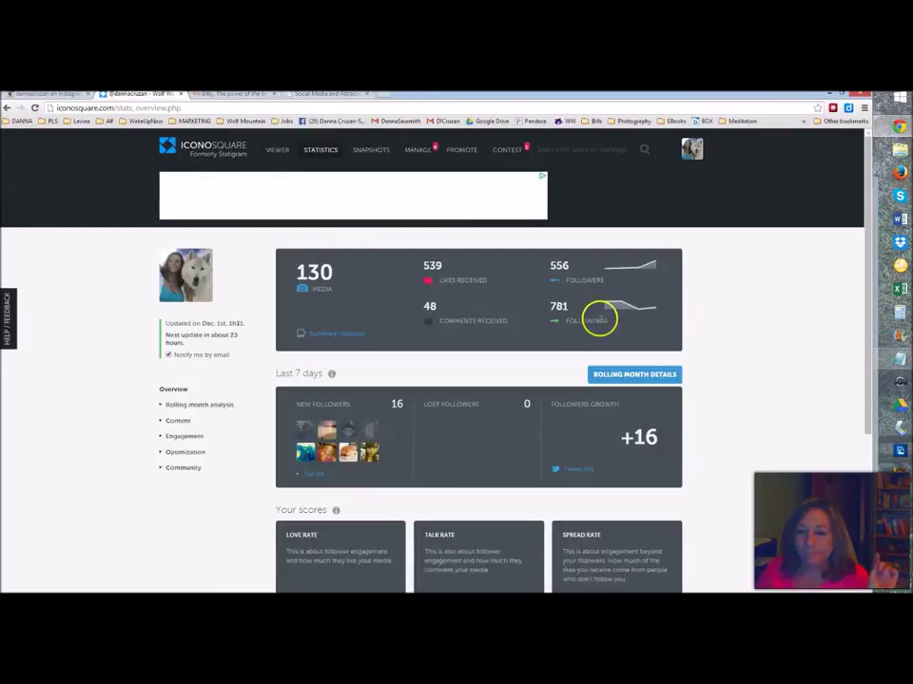
- List the 240 followings who don't follow you back from Community statistics
left_click(185, 468)
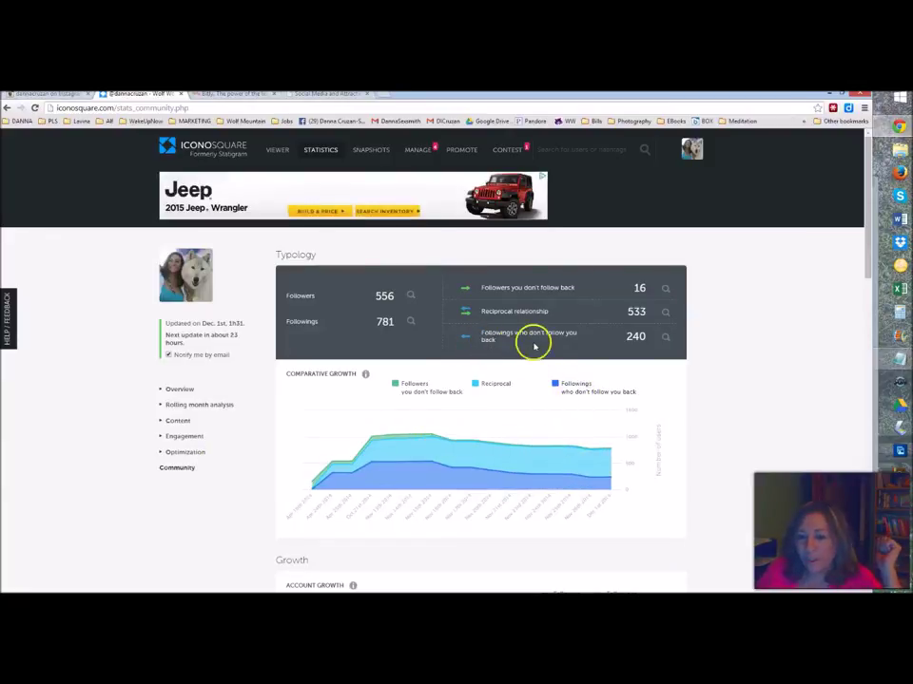
left_click(665, 340)
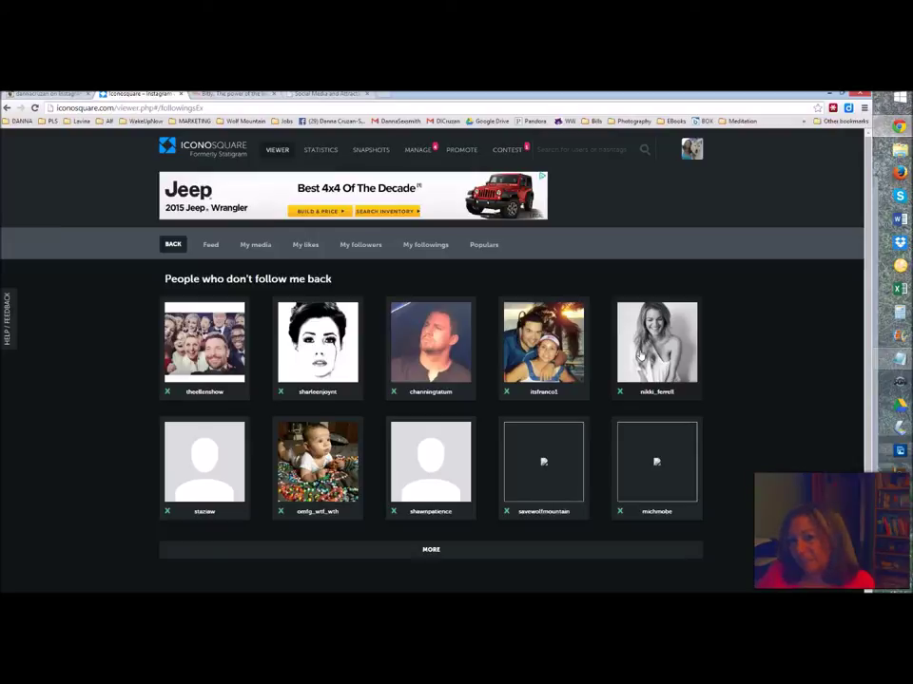
scroll(640, 354, "down", 1)
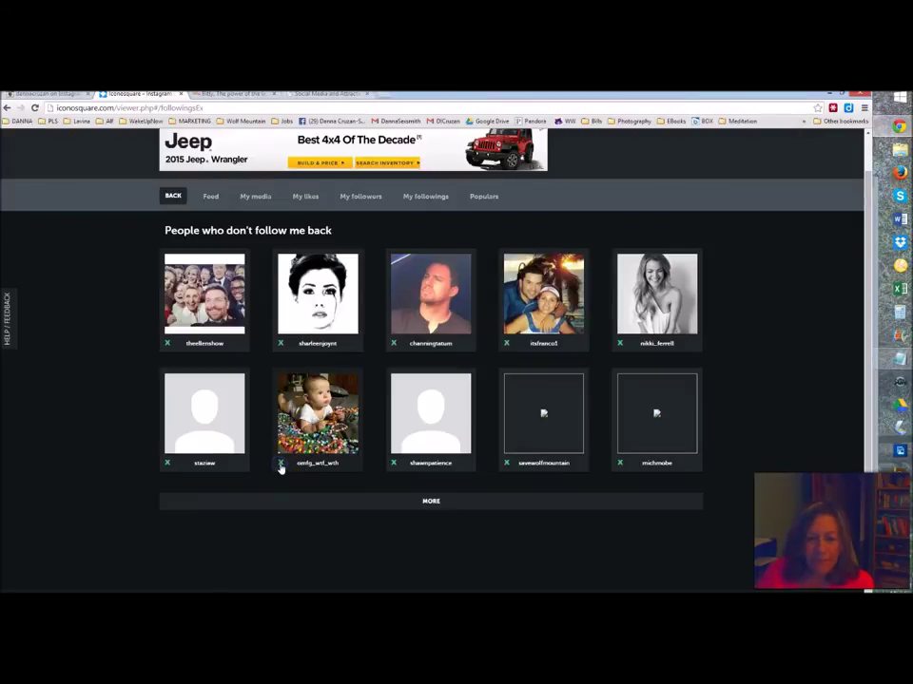
- Unfollow five accounts in the second row that don't follow back
left_click(281, 464)
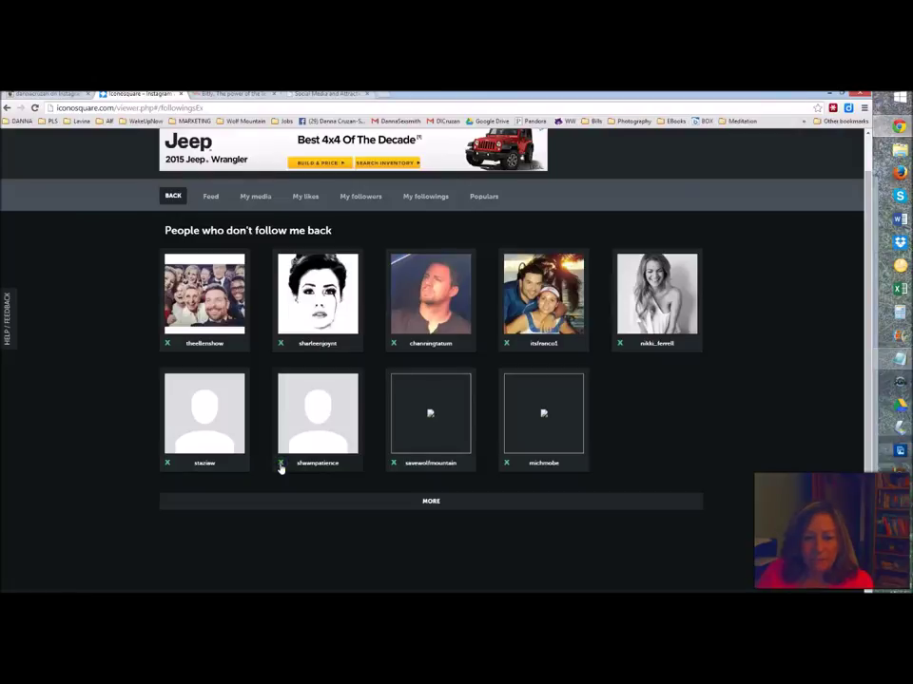
left_click(280, 464)
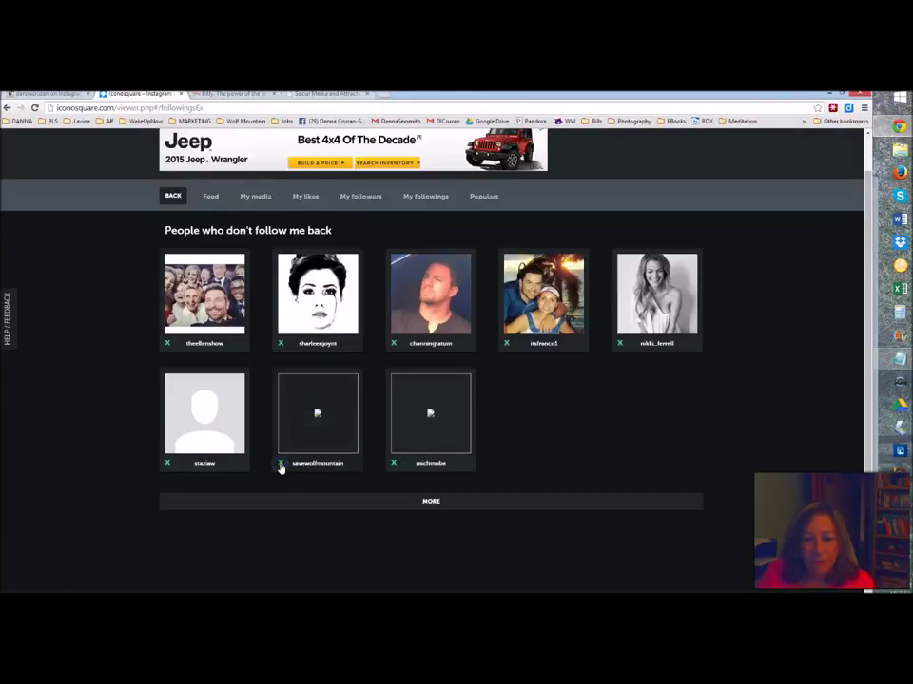
left_click(281, 464)
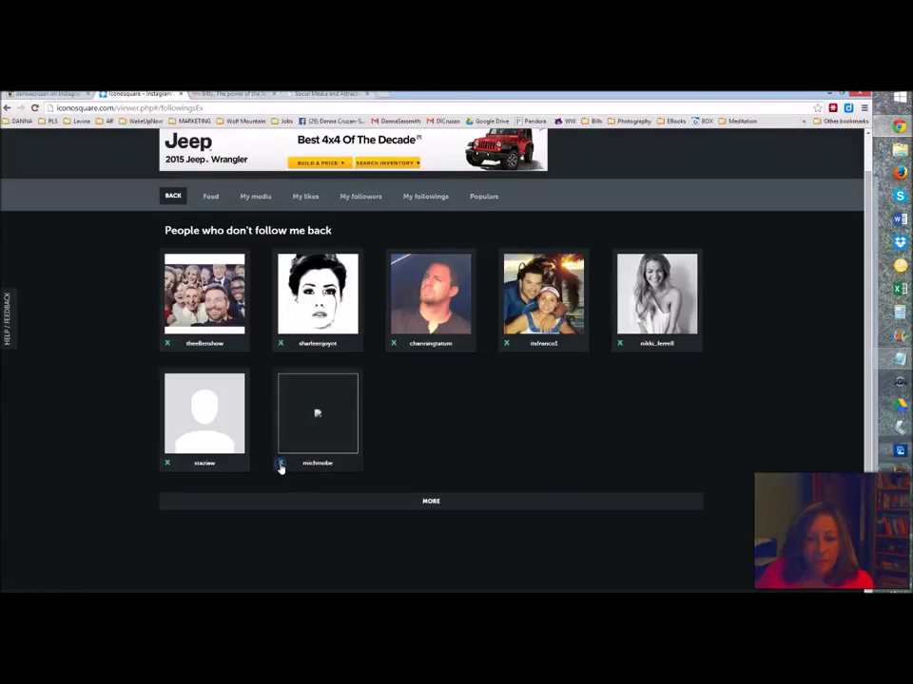
left_click(280, 465)
left_click(166, 464)
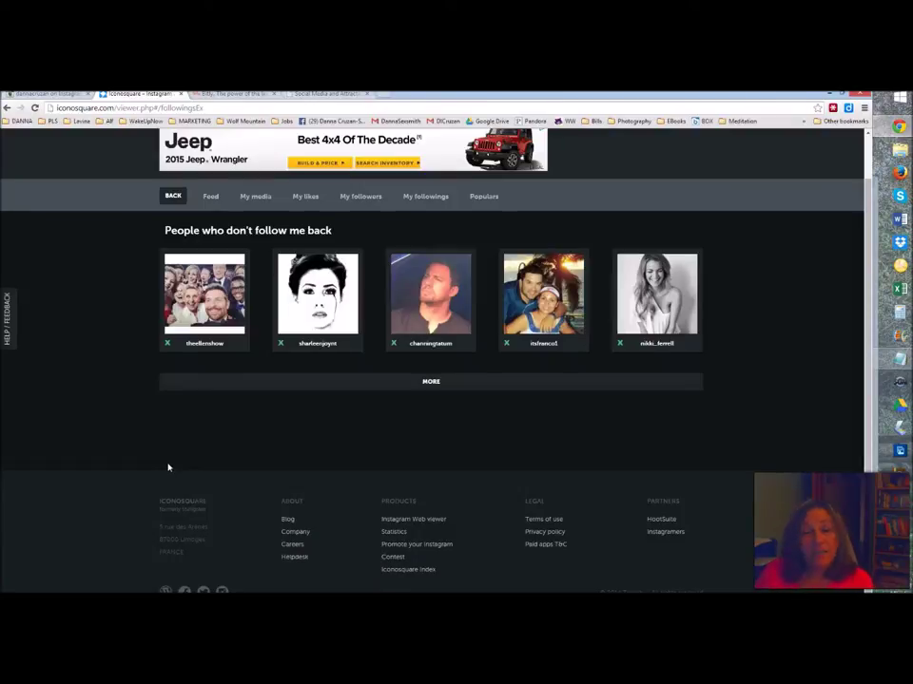
- Load more non-reciprocating accounts and unfollow two more from the second row
left_click(342, 444)
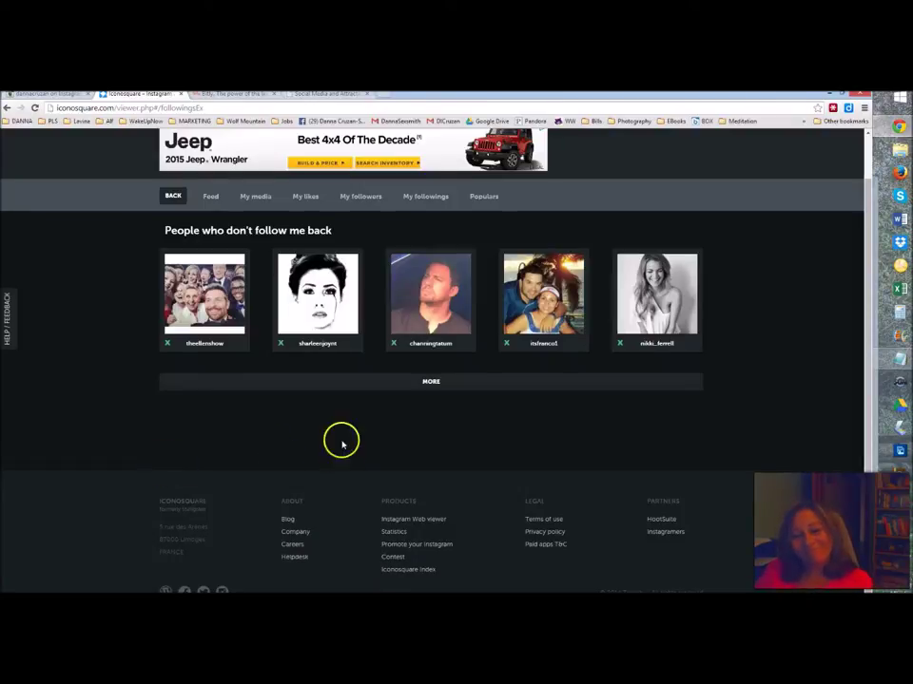
left_click(433, 379)
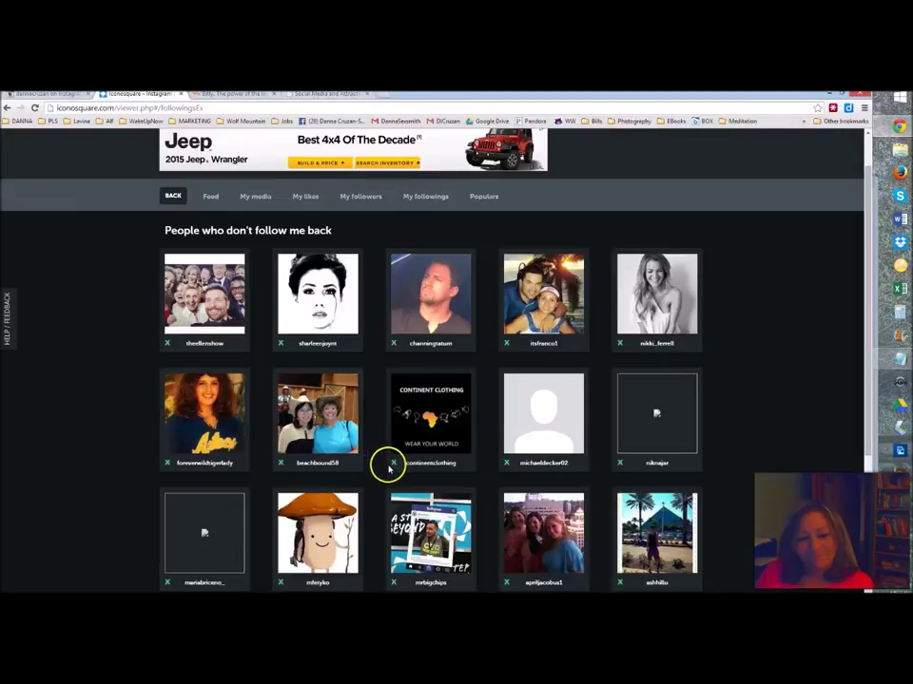
left_click(281, 463)
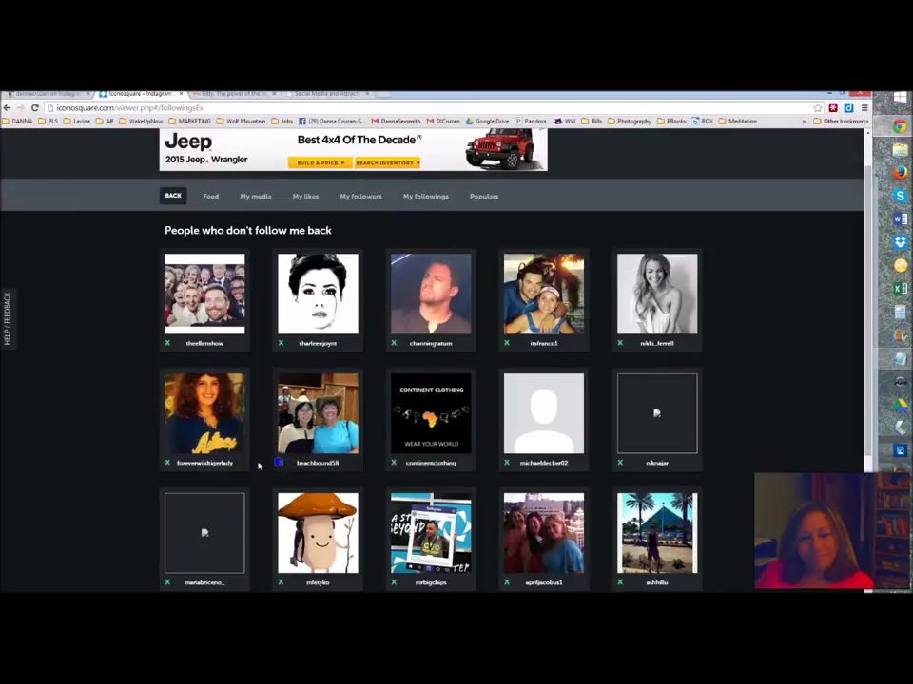
left_click(166, 463)
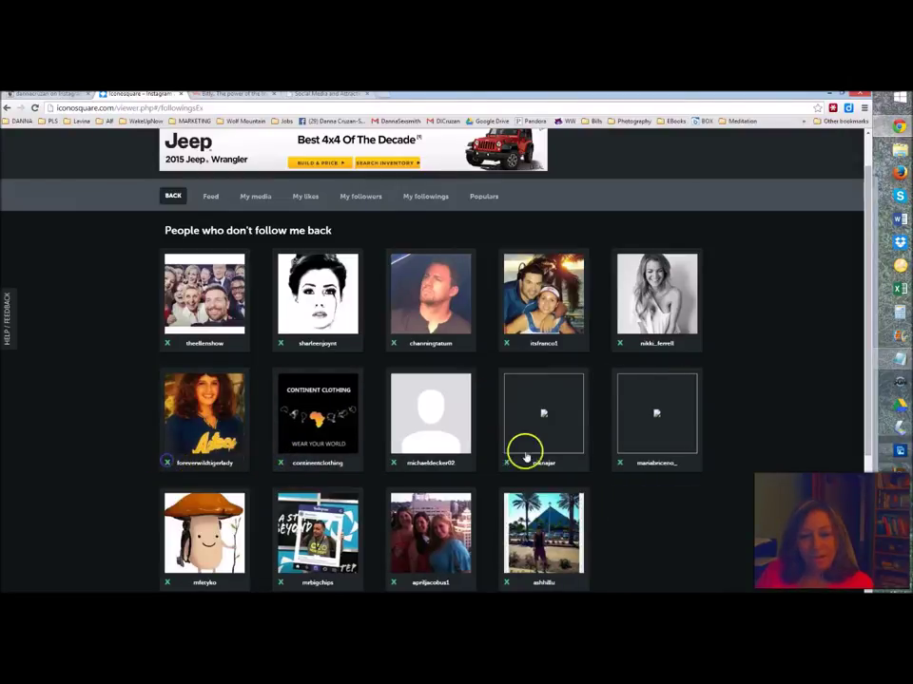
scroll(780, 433, "up", 1)
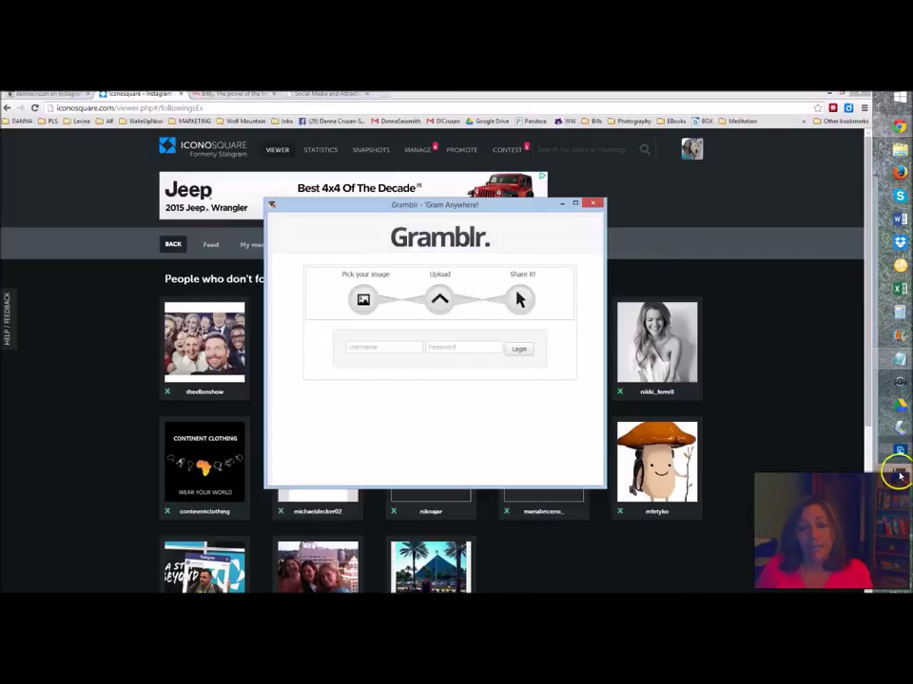
- Log in to Gramblr with the Instagram account's username and password
left_click(378, 348)
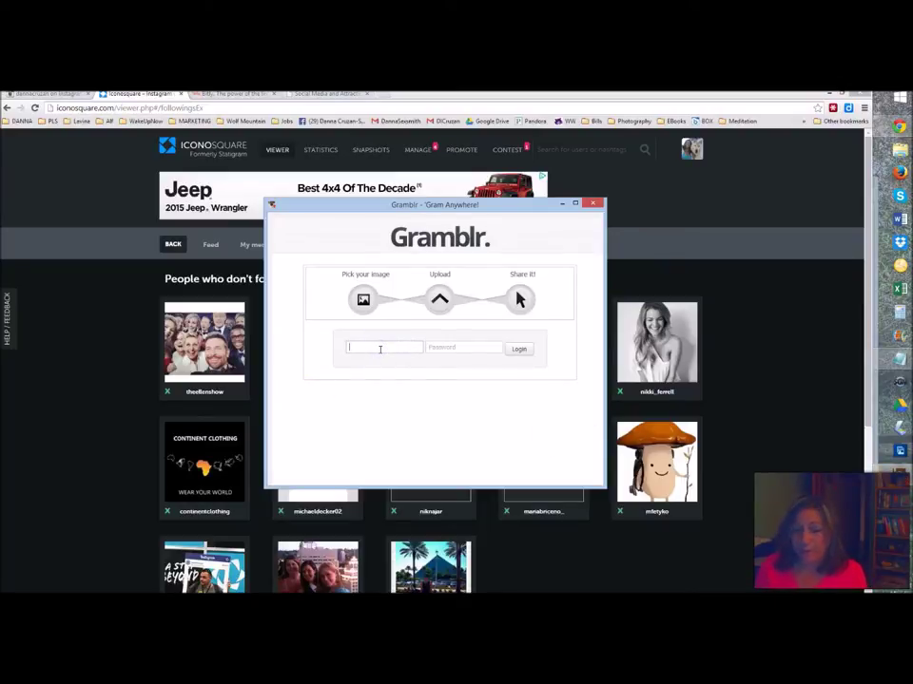
type("dannacruzan")
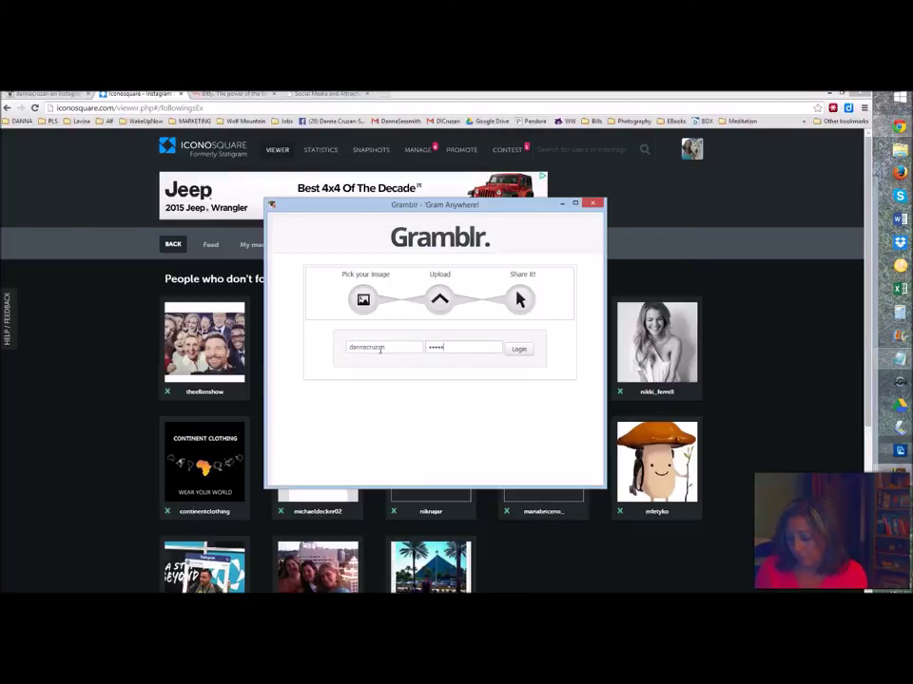
left_click(520, 350)
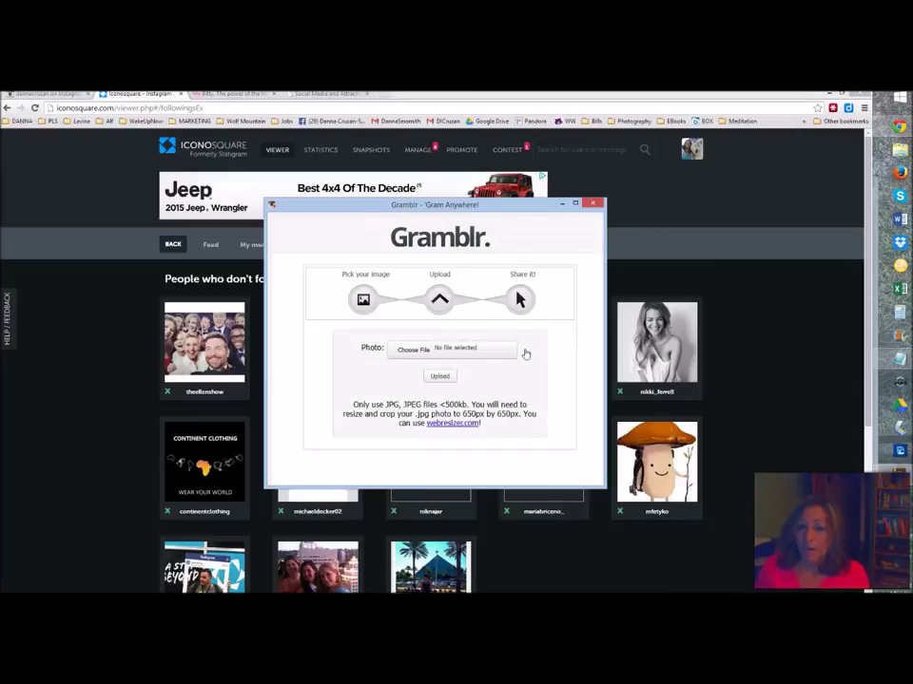
left_click(365, 371)
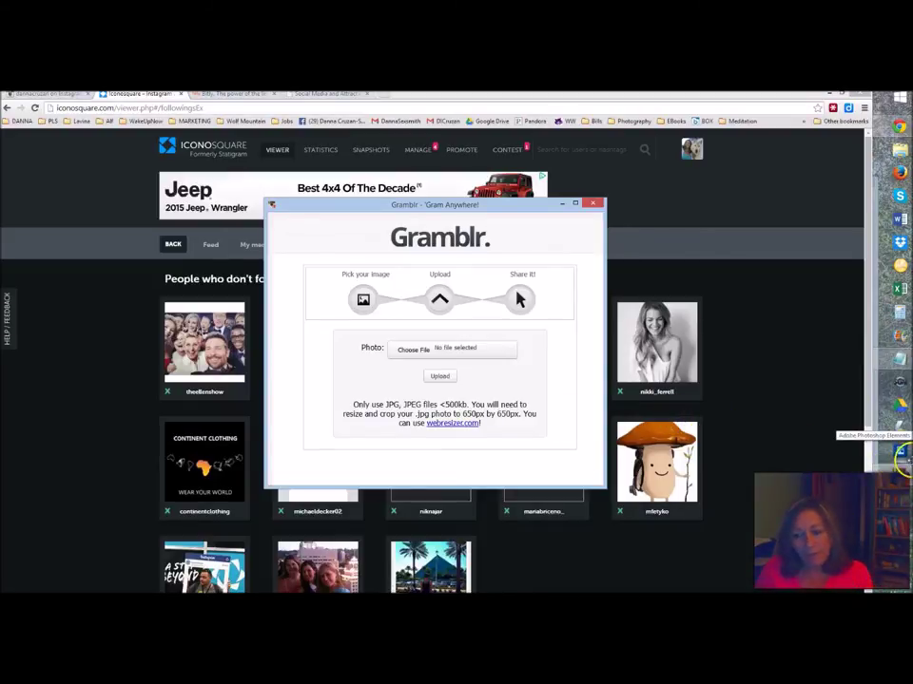
left_click(899, 451)
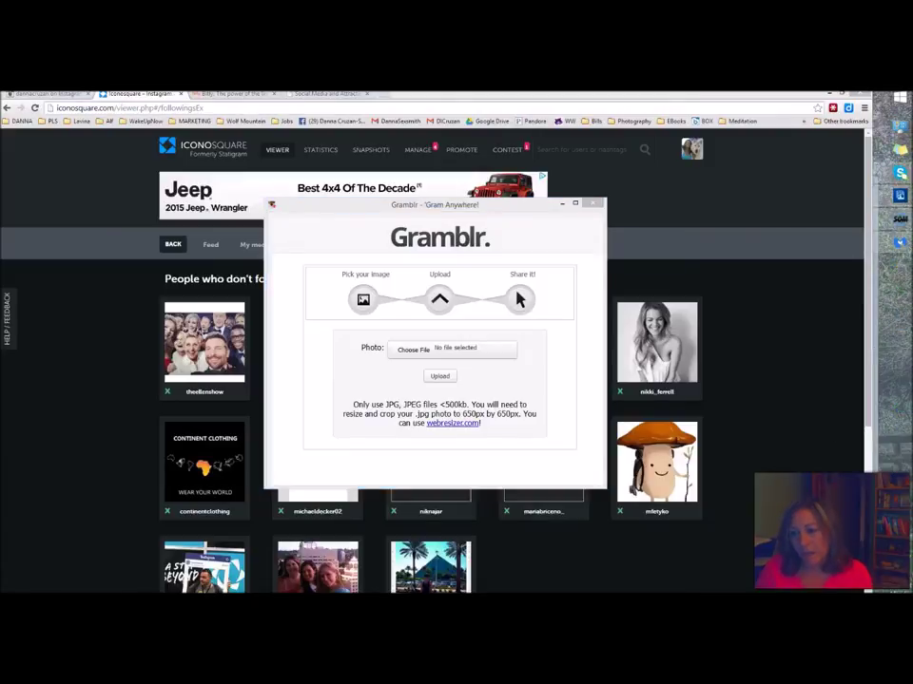
- Bring up social-media-spam.jpg in Photoshop Elements and move the Gramblr window off the image
mouse_move(899, 195)
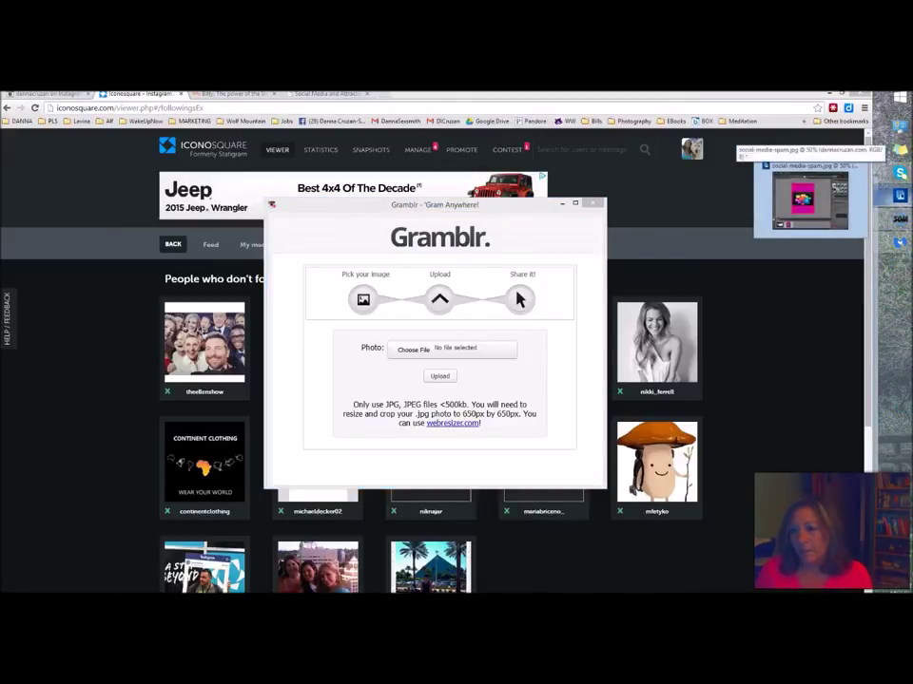
left_click(808, 198)
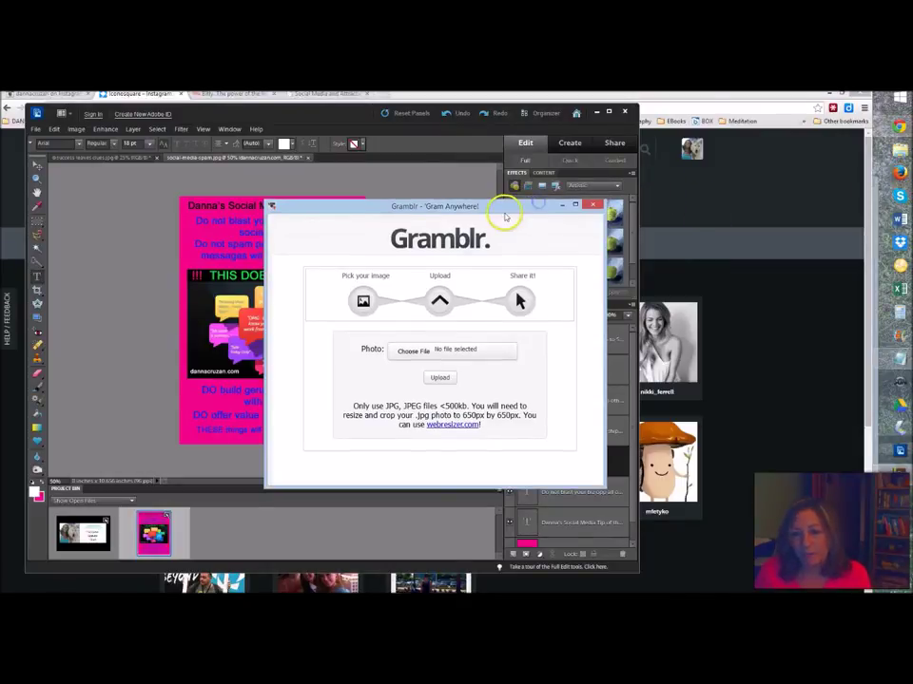
left_click_drag(500, 205, 737, 178)
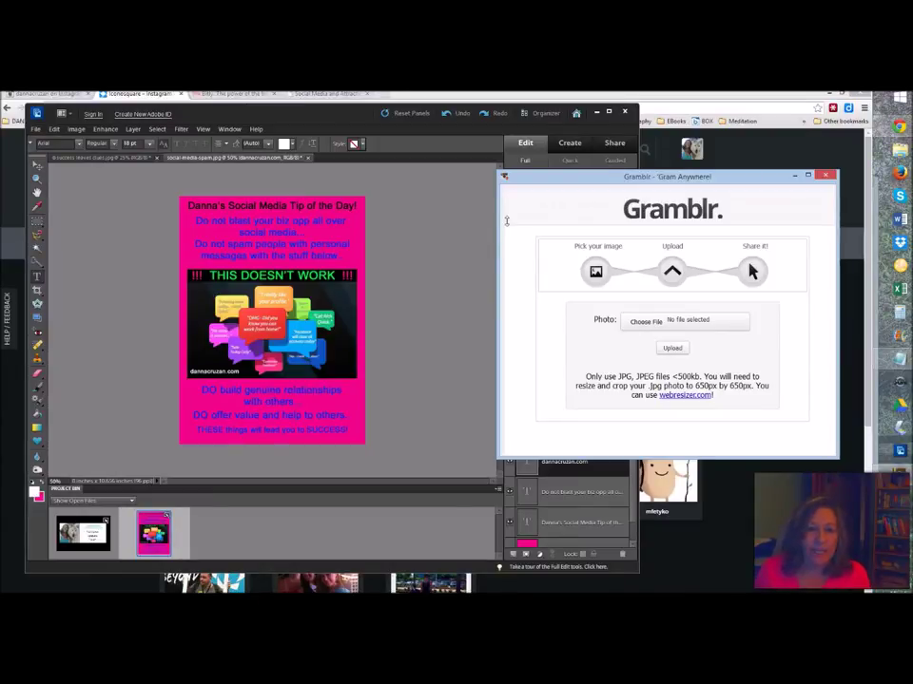
left_click(122, 304)
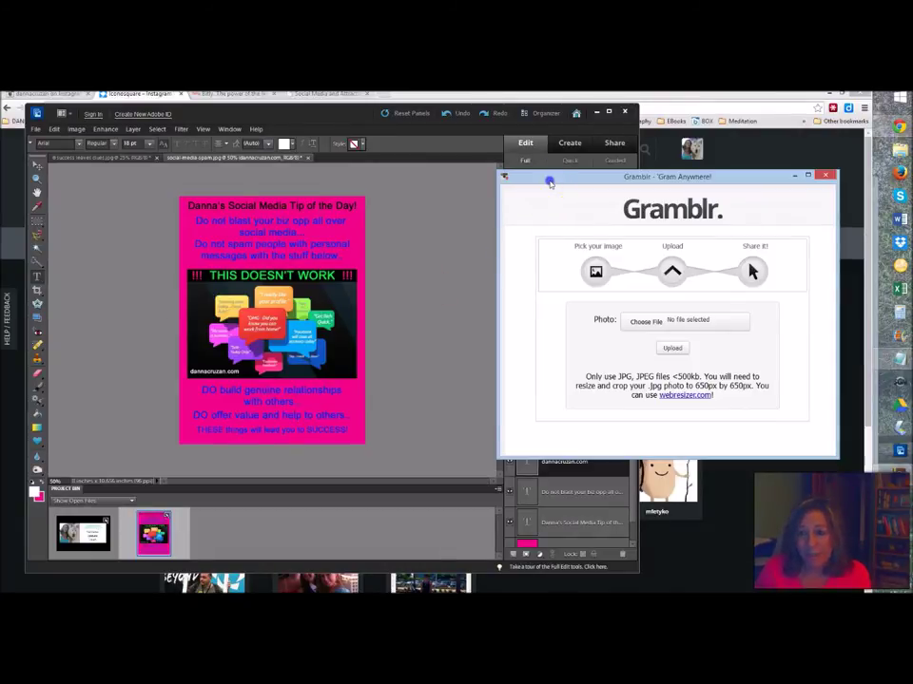
left_click_drag(550, 180, 642, 268)
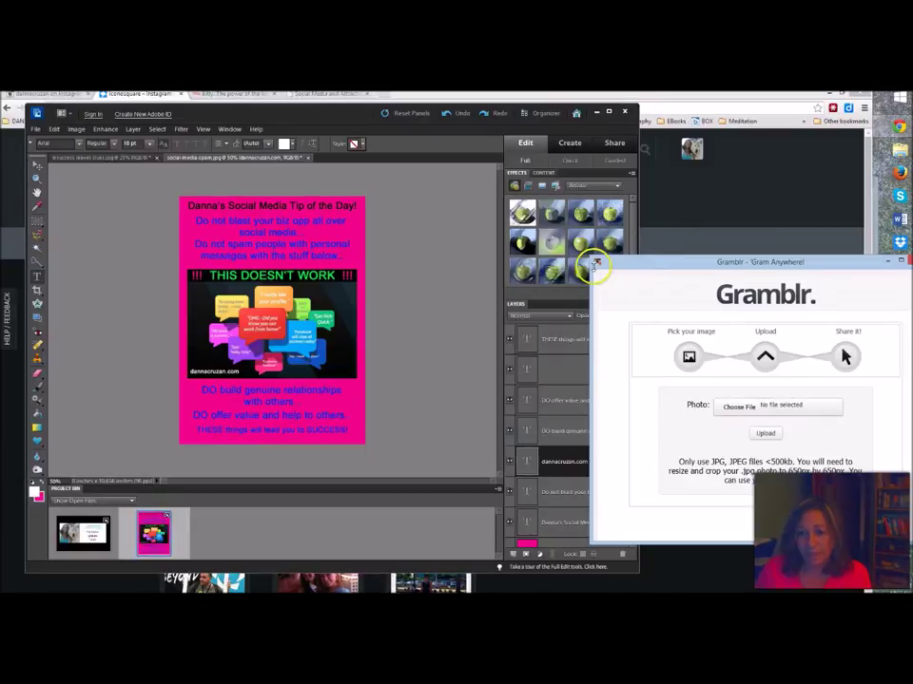
- Flatten the image into a single Background layer via Layer > Flatten Image
left_click(24, 199)
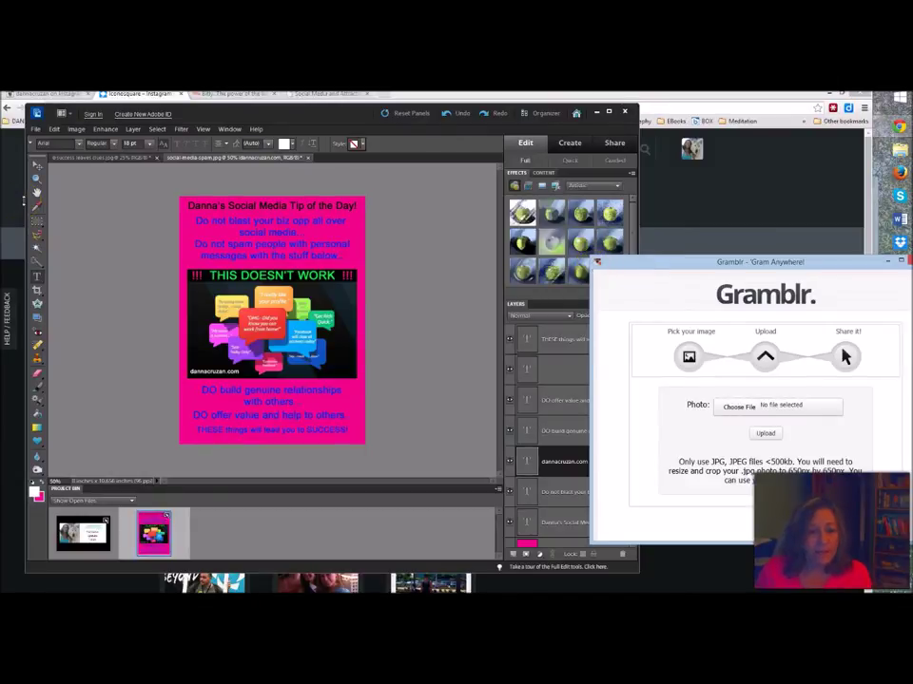
left_click(14, 123)
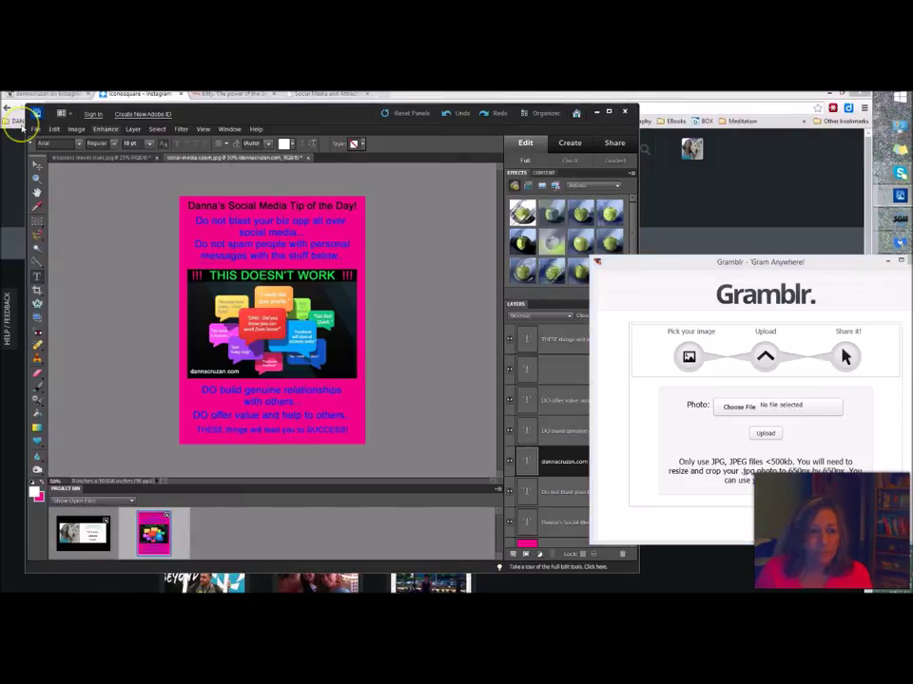
key("alt+l")
left_click(158, 332)
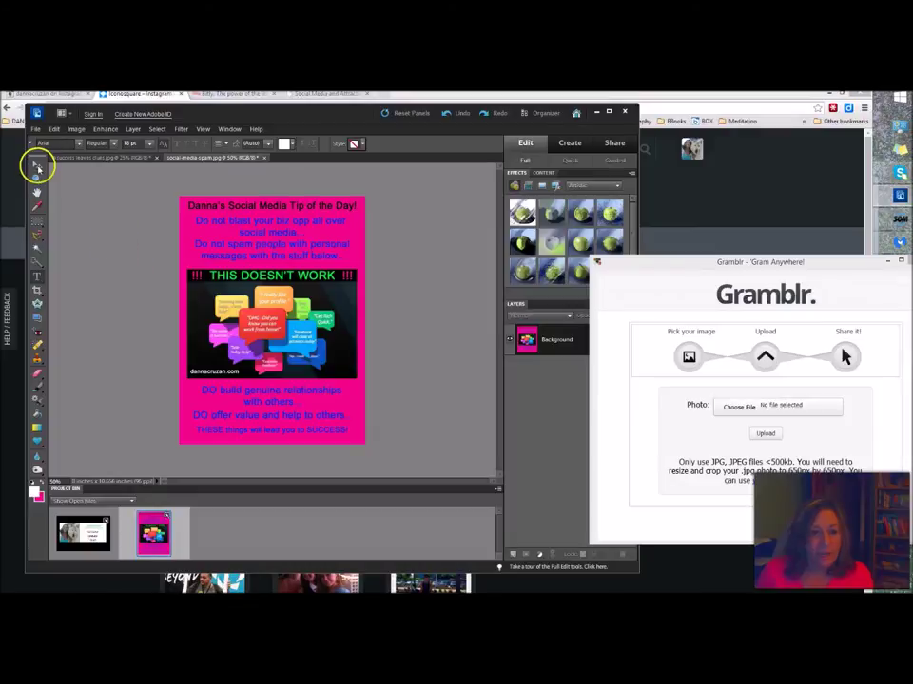
- Make a Save for Web copy of the tip image as JPEG Medium, resized to 650 × 650 pixels
left_click(35, 128)
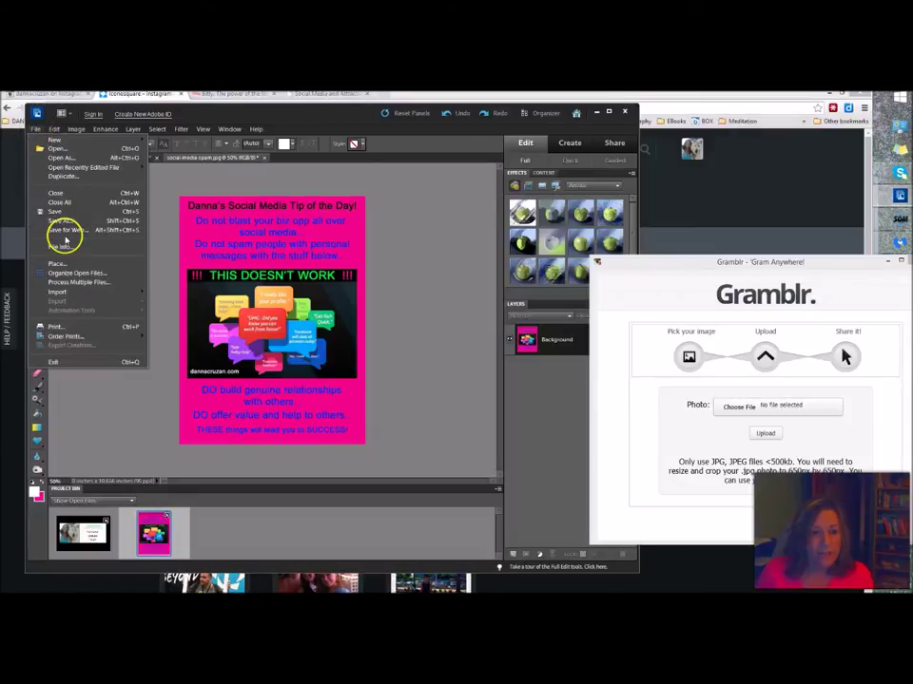
left_click(65, 231)
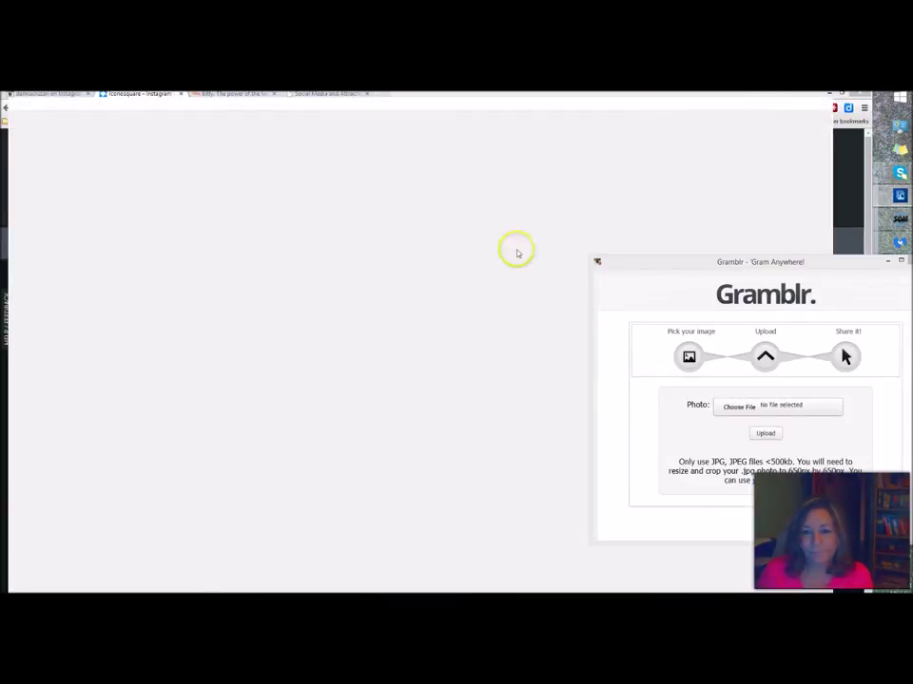
left_click_drag(642, 267, 121, 261)
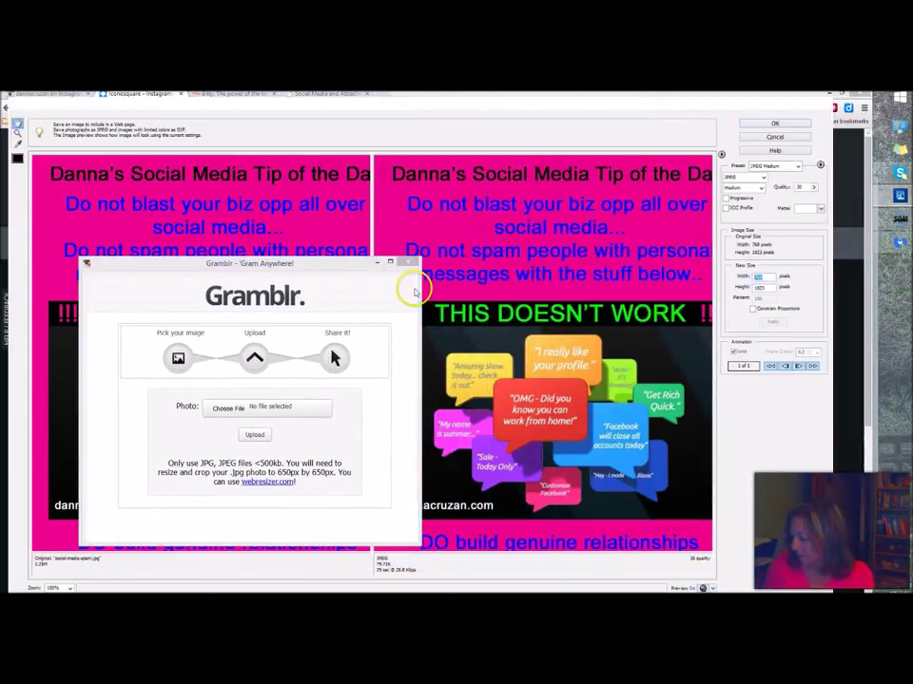
type("650")
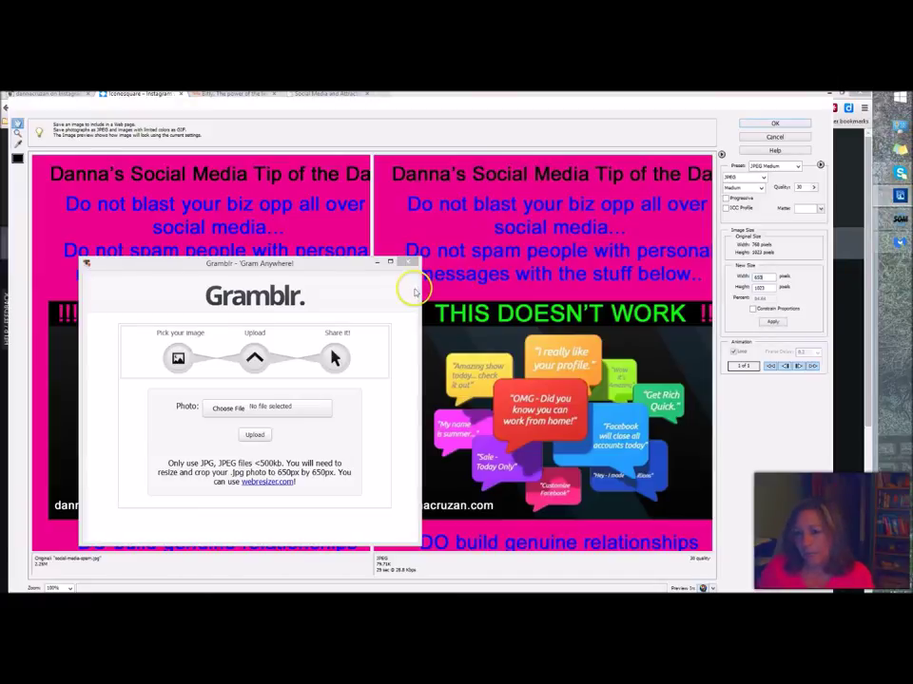
left_click(756, 288)
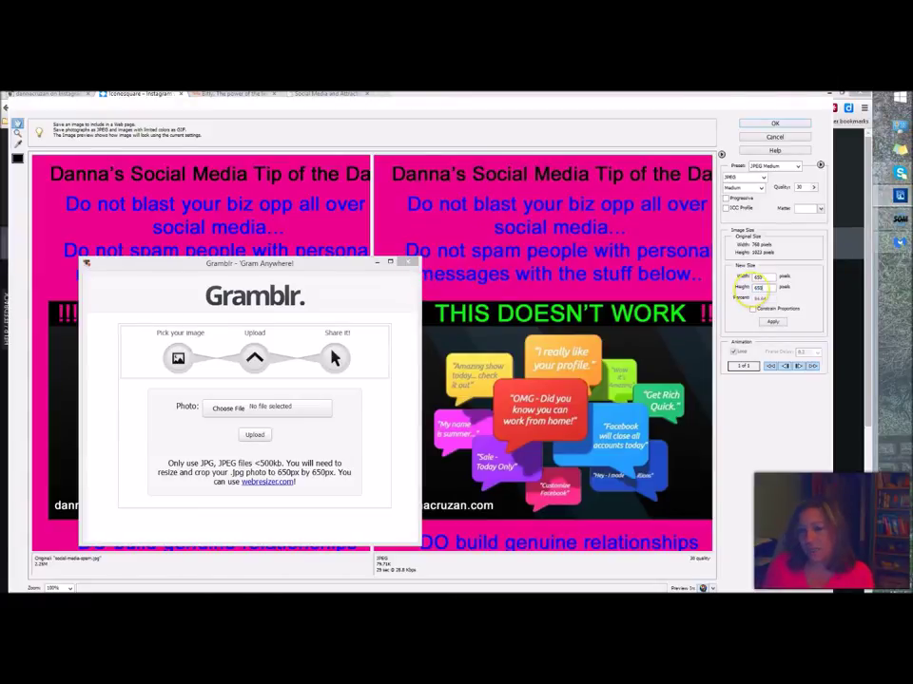
left_click(772, 321)
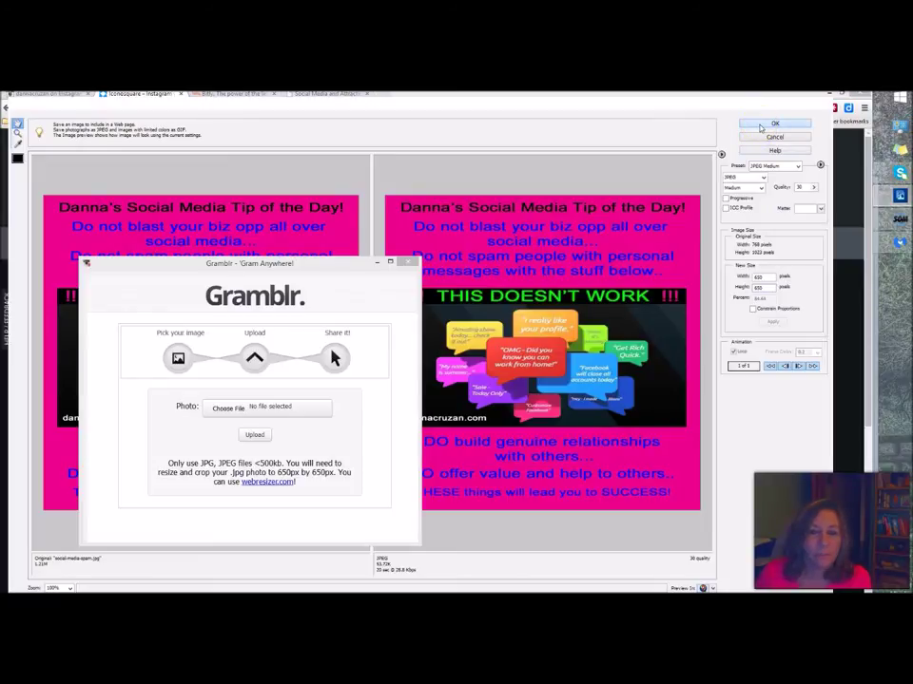
left_click(762, 125)
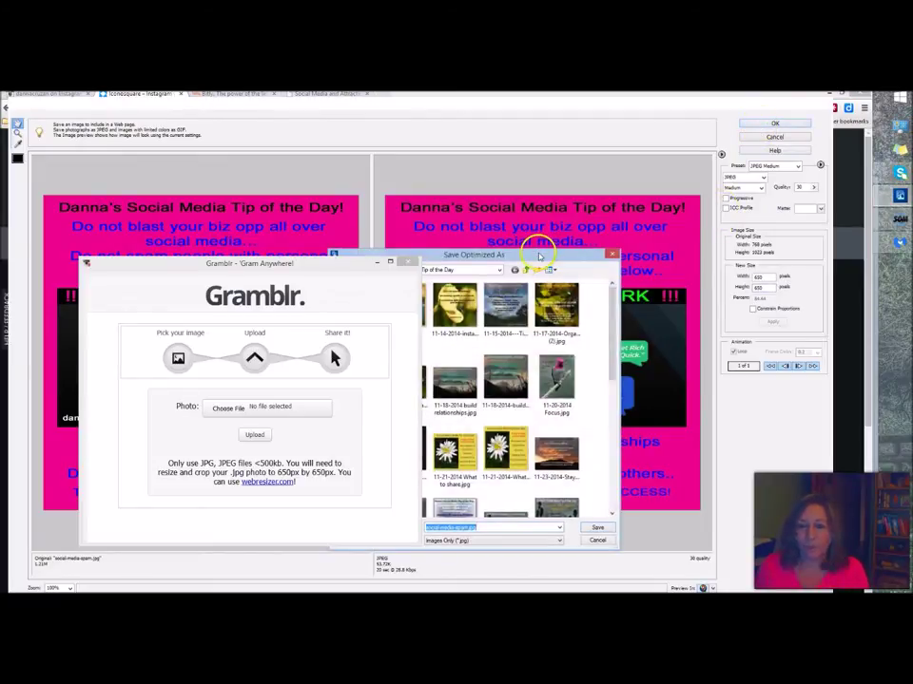
- Append '-instagram' to the file name and save the JPEG as social-media-spam-instagram.jpg
left_click_drag(533, 255, 632, 174)
left_click(550, 446)
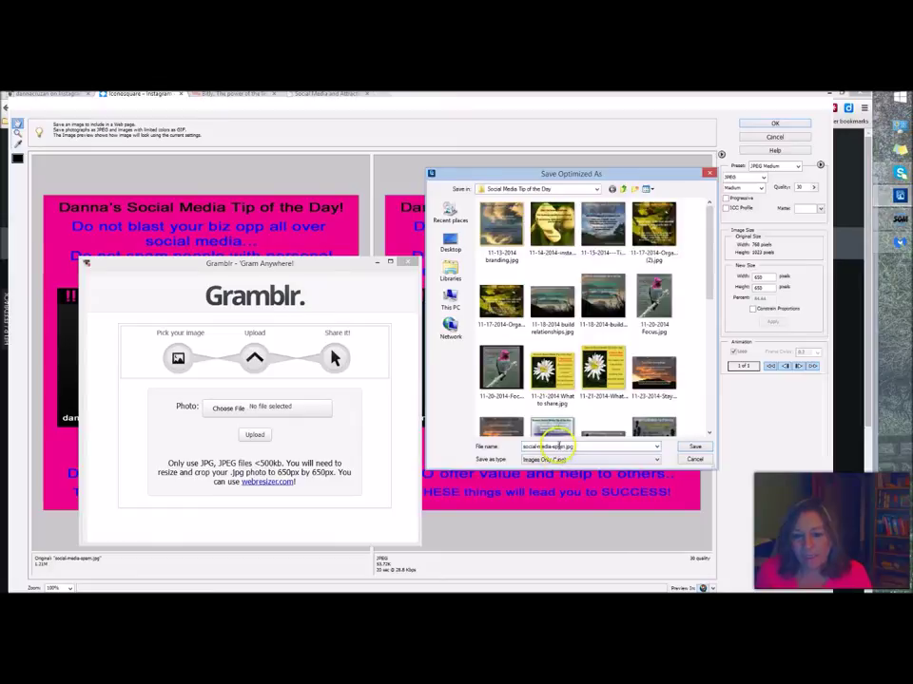
left_click_drag(560, 445, 634, 439)
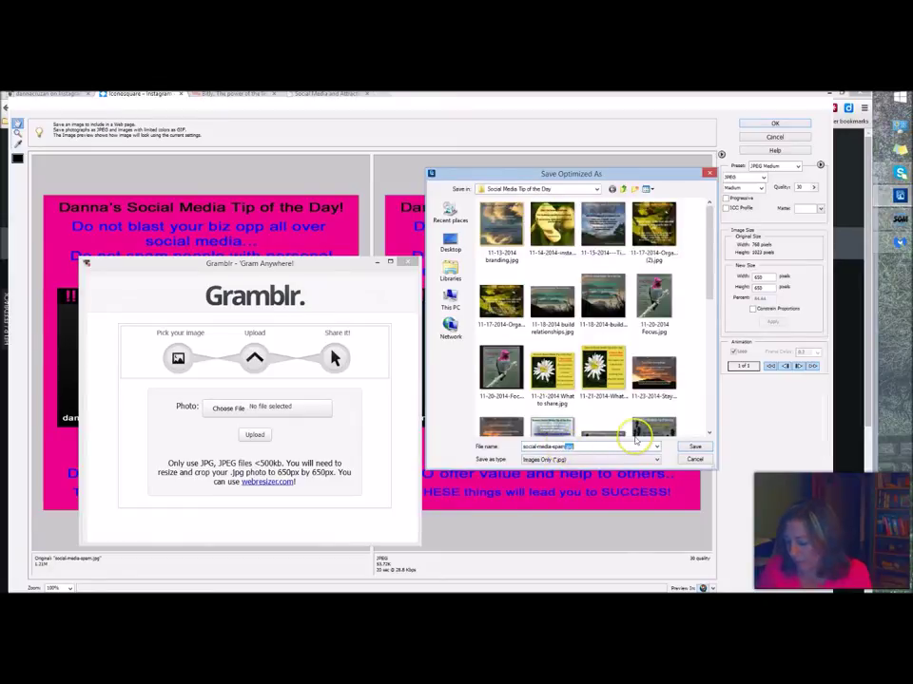
type("-ins")
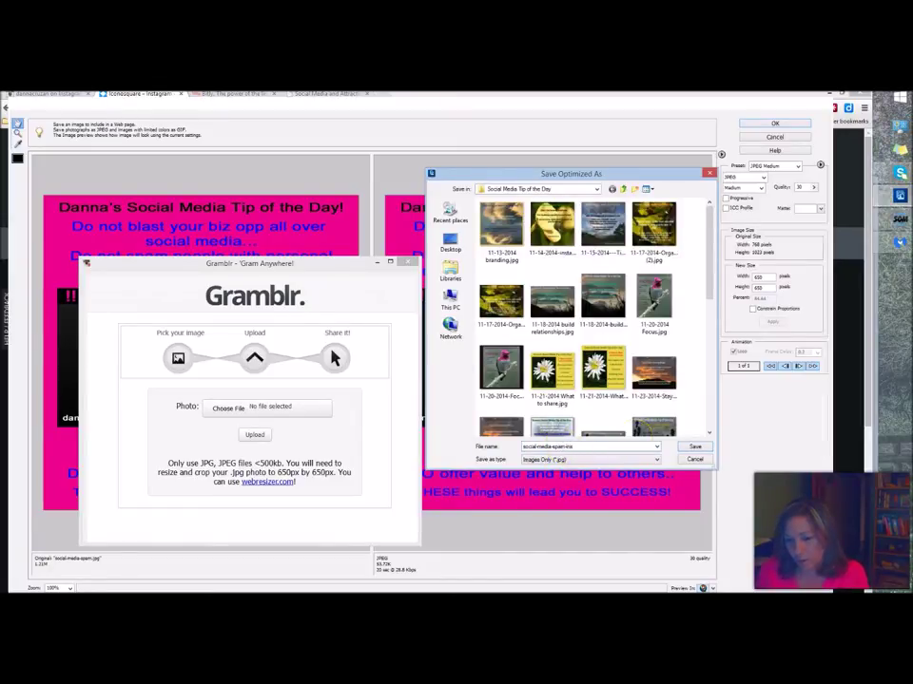
type("tagra")
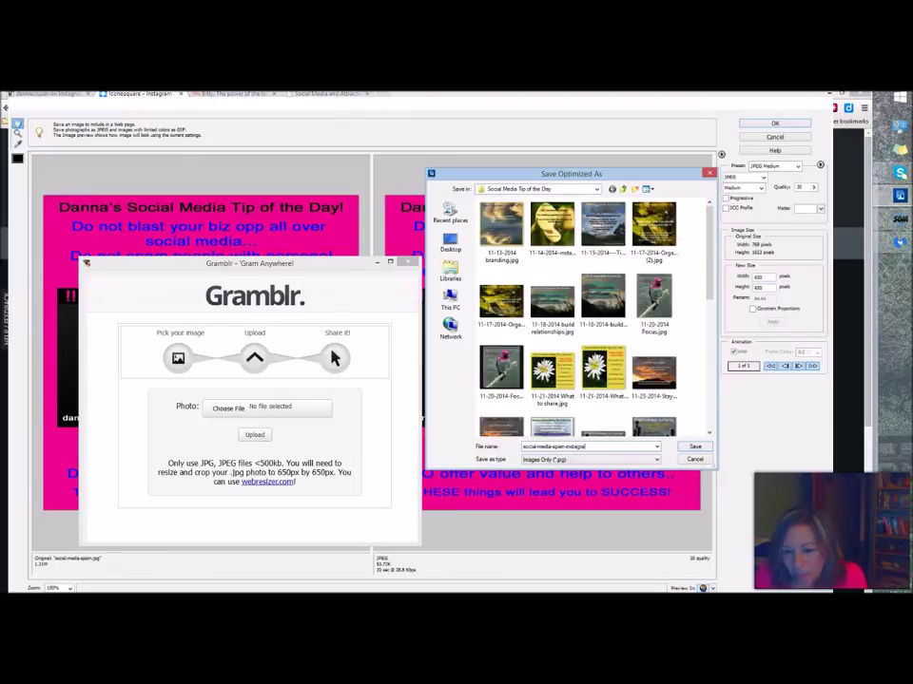
type("m")
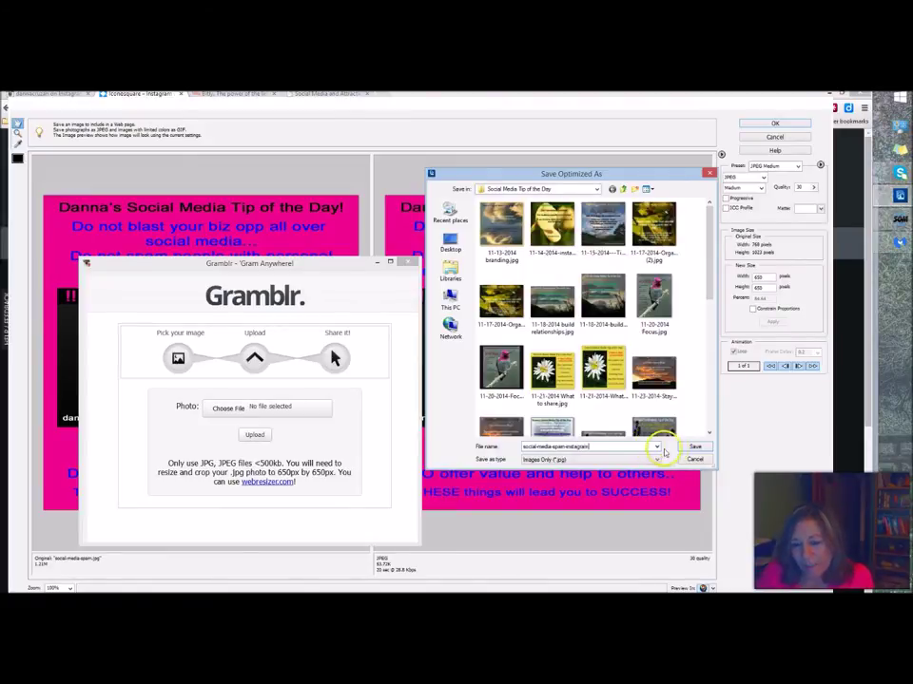
left_click(684, 445)
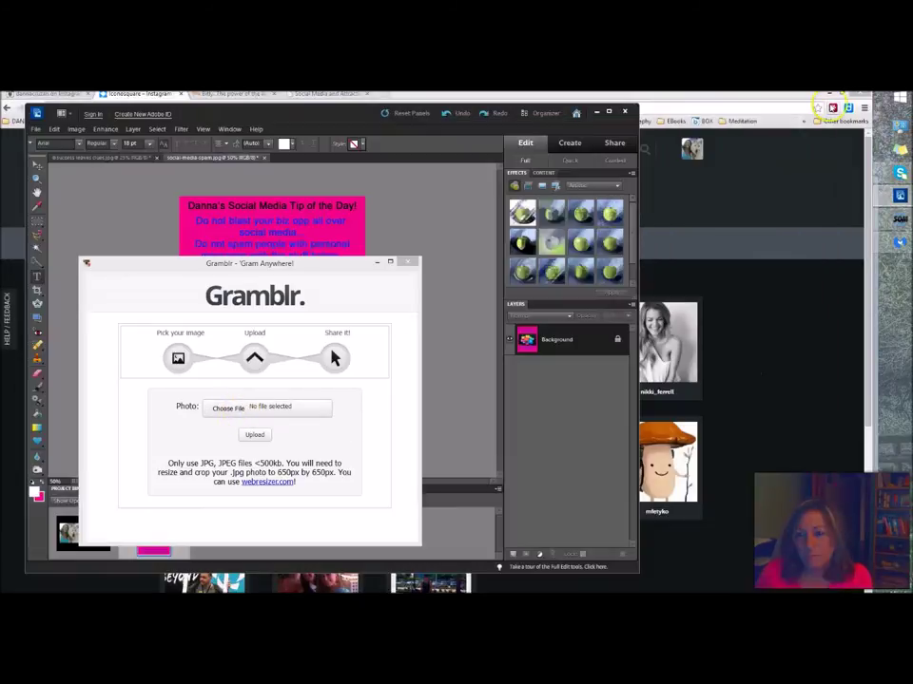
- Minimize Photoshop Elements and show Iconosquare's My media page
left_click(596, 111)
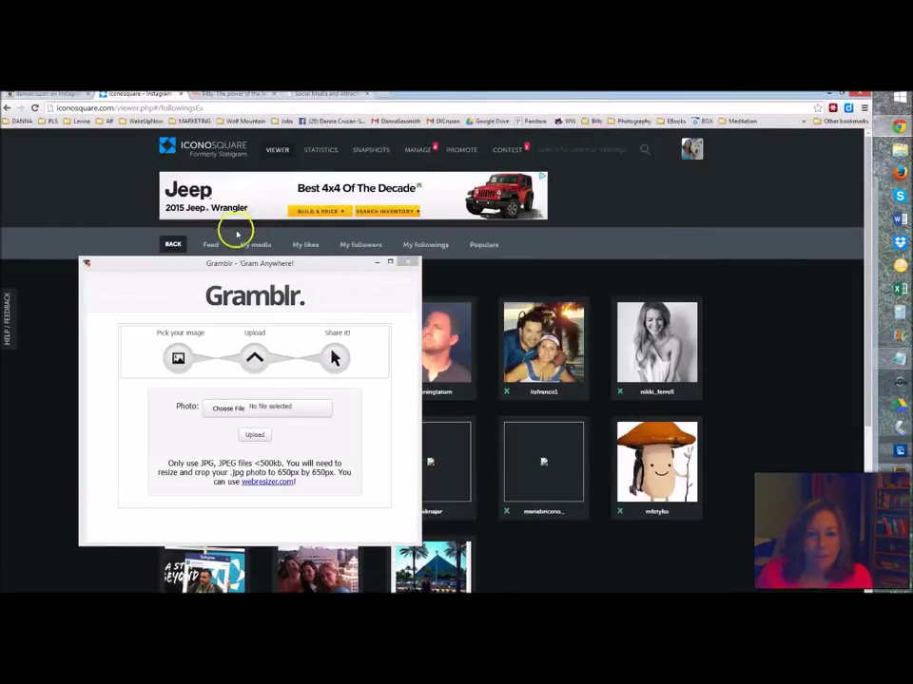
left_click(690, 196)
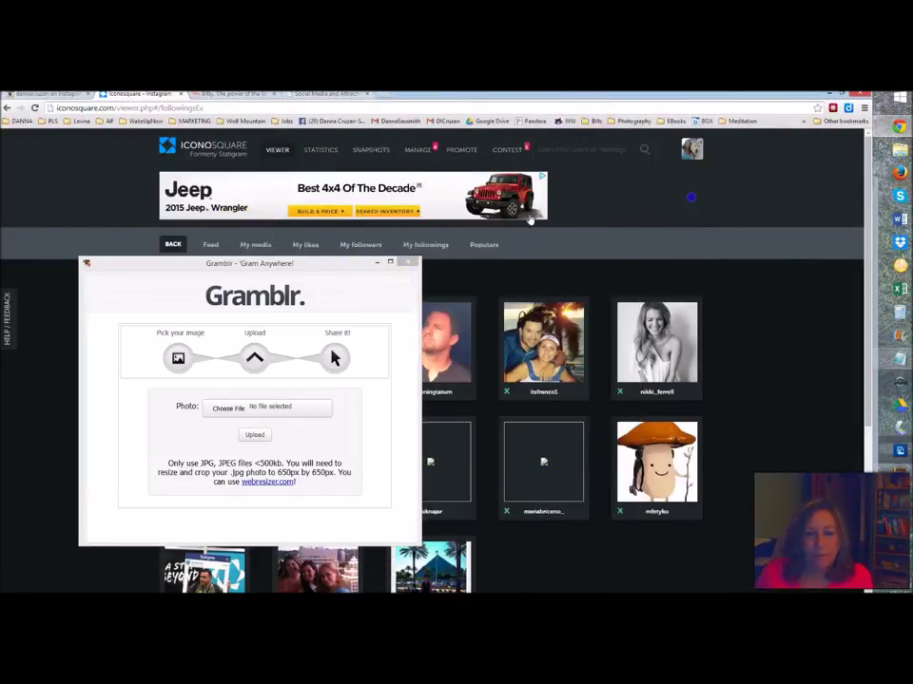
left_click(257, 245)
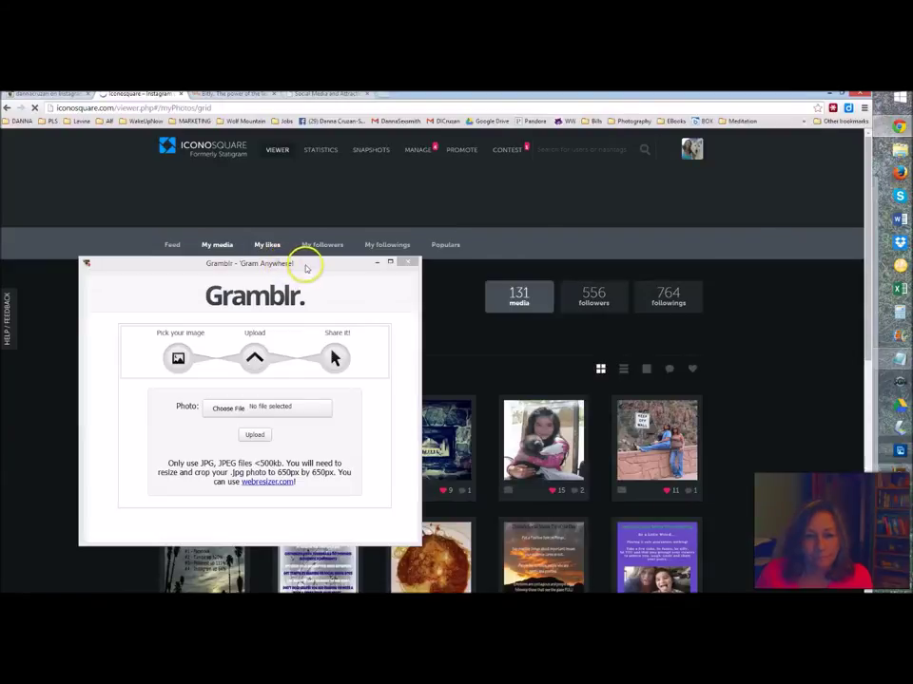
- Reposition the Gramblr window over the page and open its Choose File picker
left_click_drag(330, 262, 370, 249)
left_click_drag(442, 234, 606, 207)
left_click(526, 349)
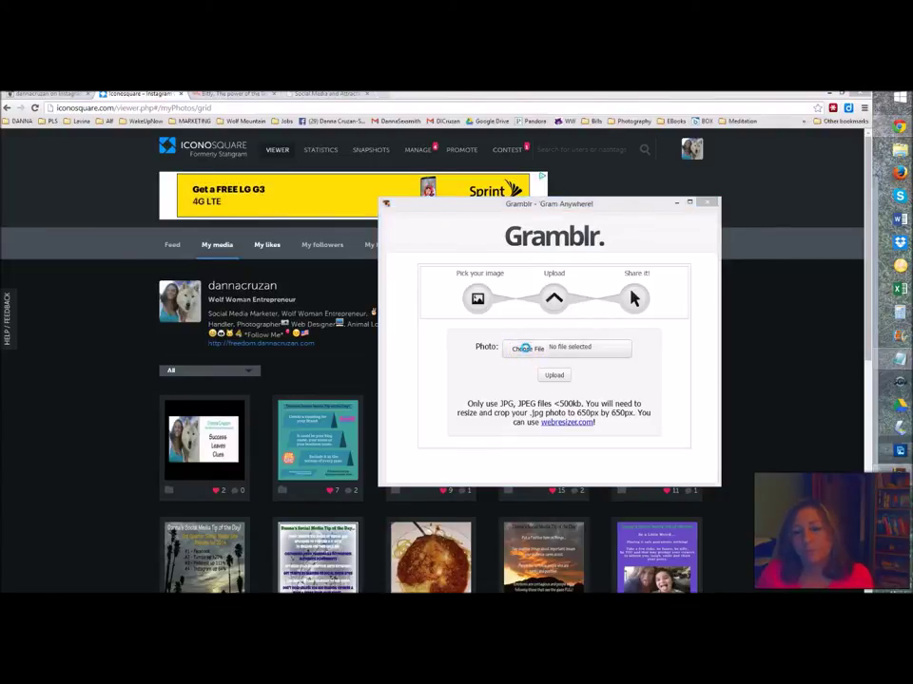
scroll(456, 324, "up", 5)
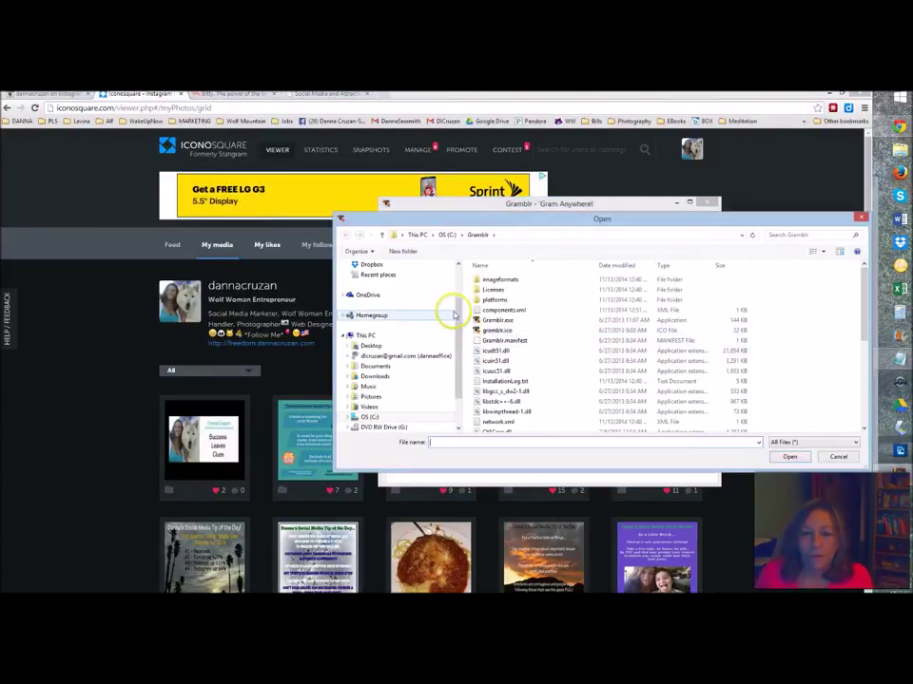
- Browse the Open dialog to the Social Media Tip of the Day folder
left_click(377, 330)
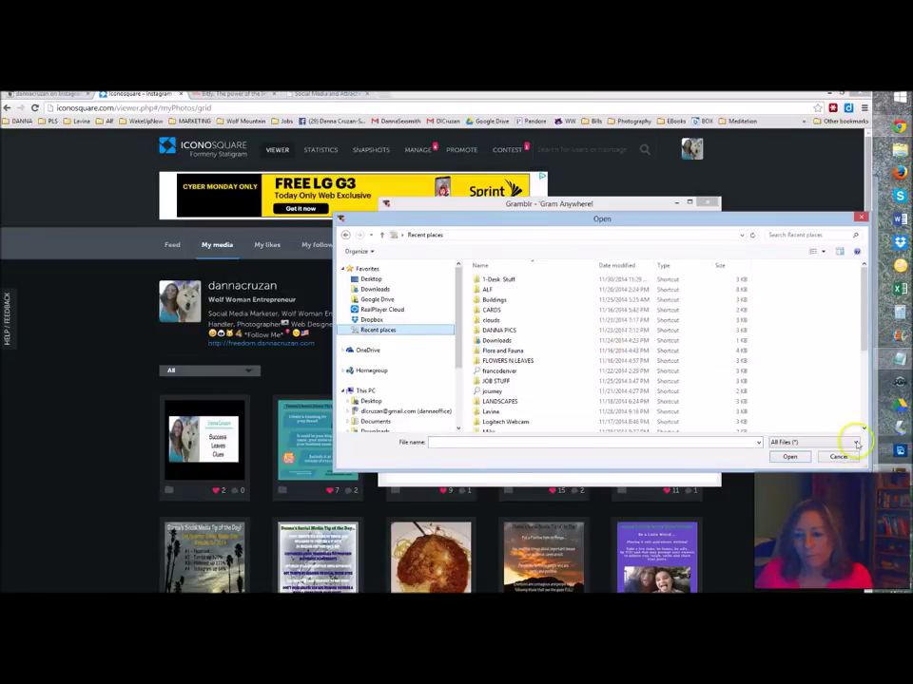
left_click(864, 429)
left_click(865, 429)
left_click(864, 428)
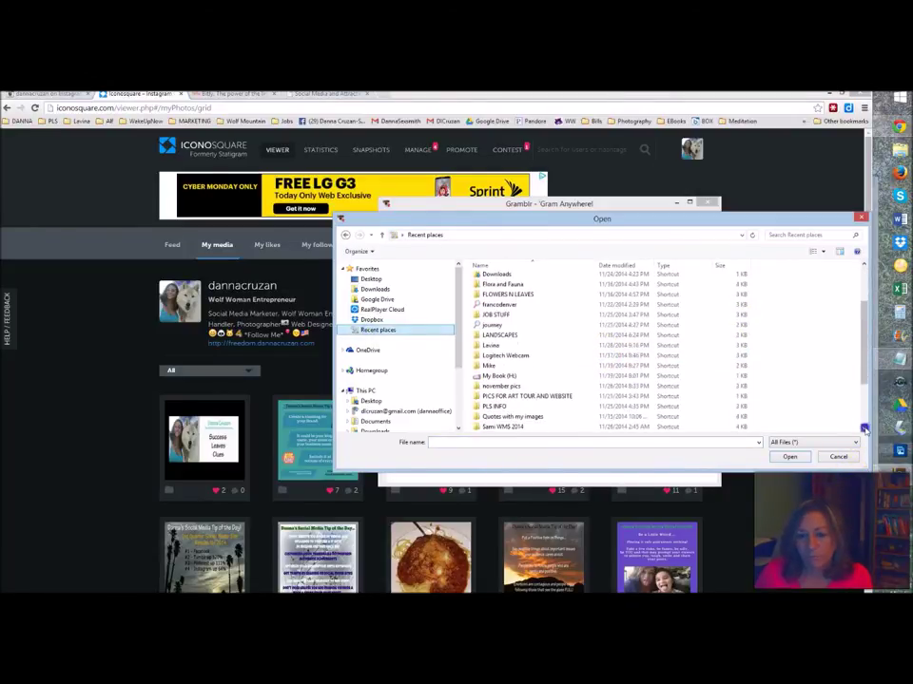
left_click(864, 428)
left_click(864, 429)
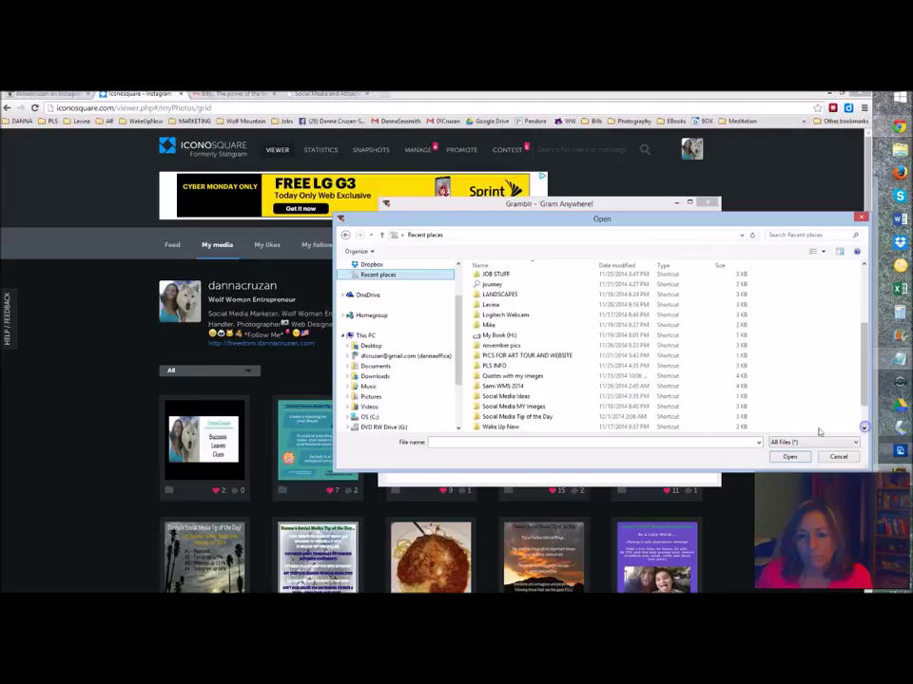
double_click(545, 418)
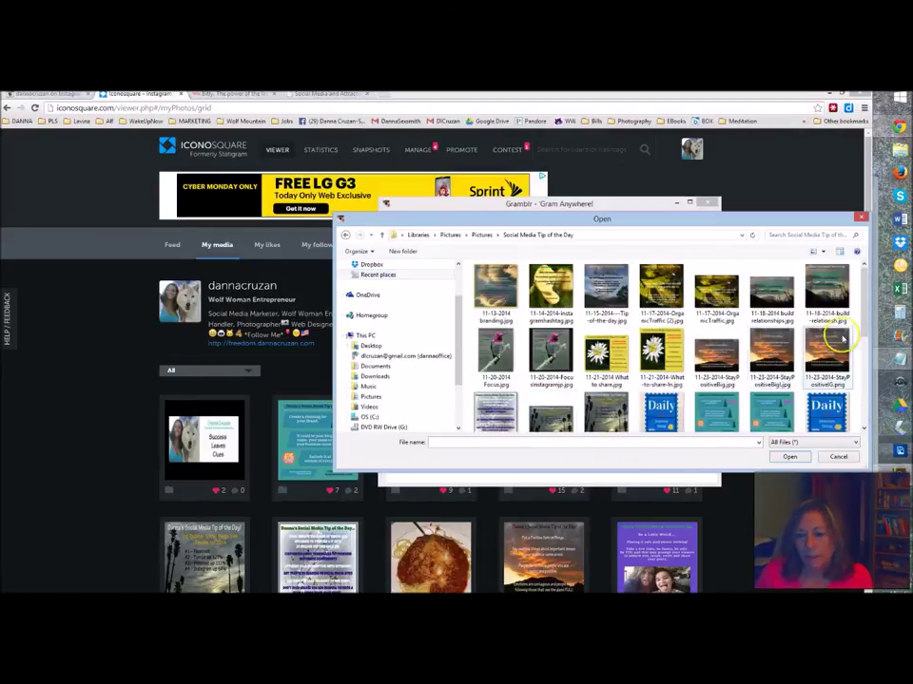
left_click_drag(864, 317, 863, 363)
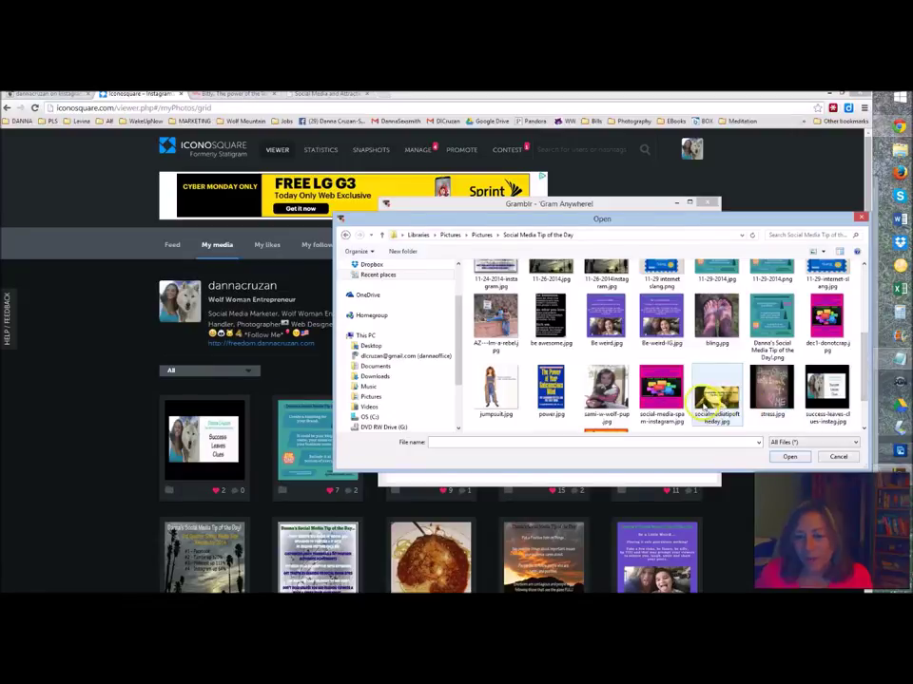
- Choose social-media-spam-instagram.jpg and upload it in Gramblr
left_click(661, 388)
left_click(789, 456)
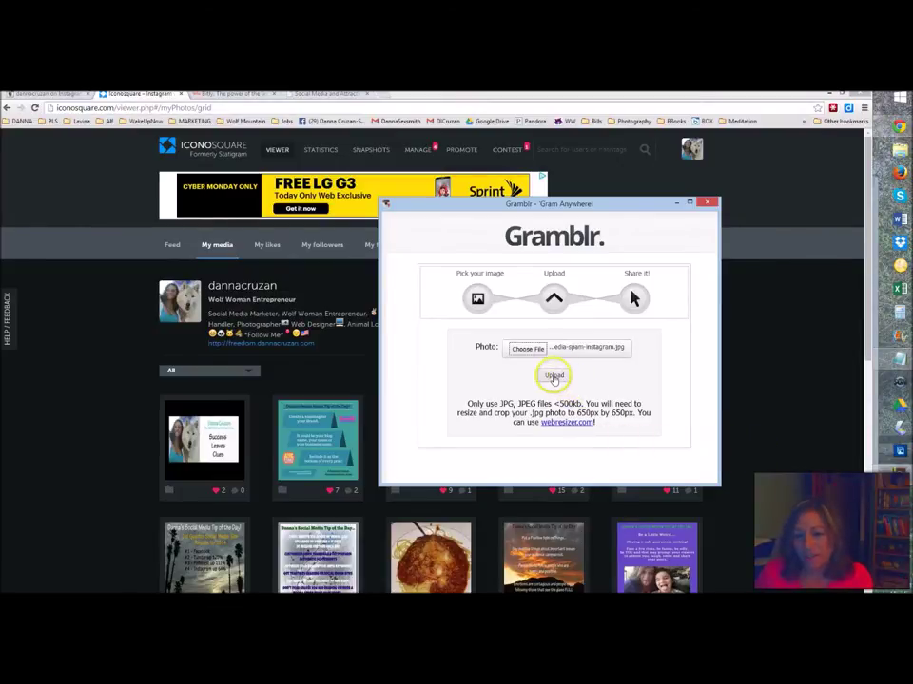
left_click(555, 376)
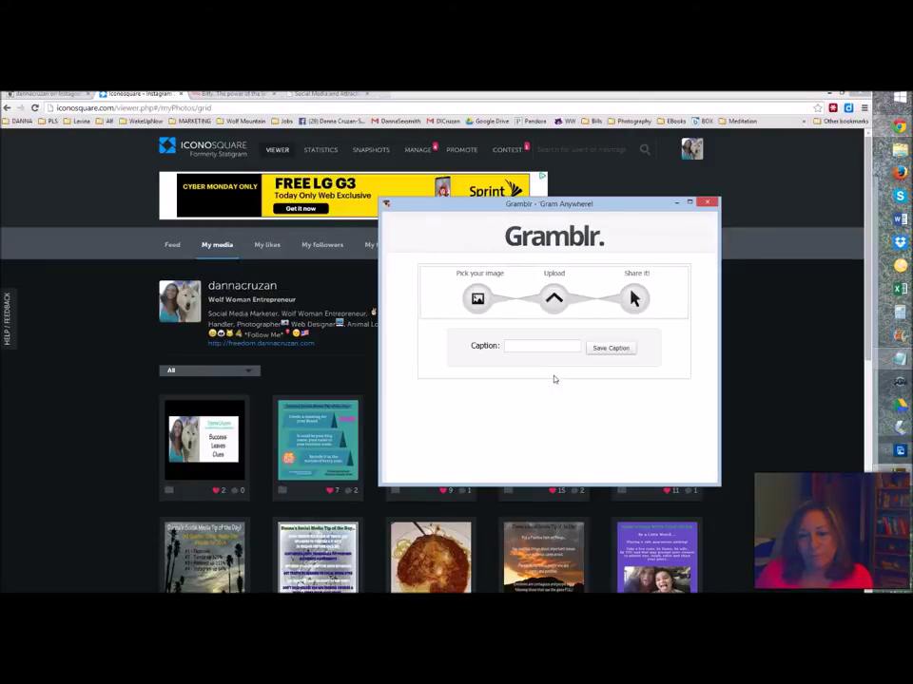
- With the Success Leaves Clues post open for reference, type the caption title ending 'Social Media Tip of the Day - December 2'
left_click(543, 347)
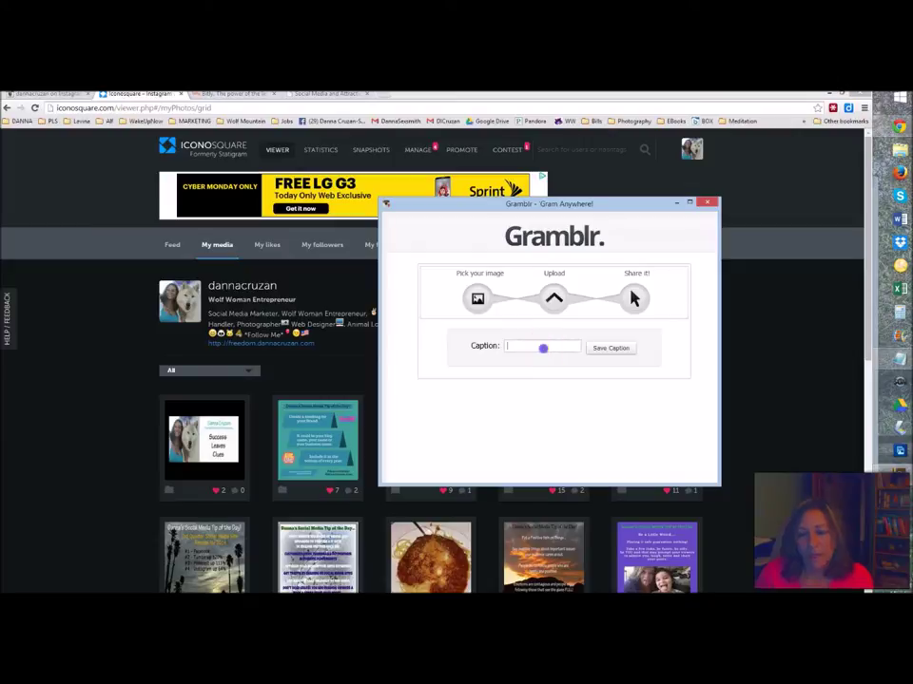
left_click(204, 434)
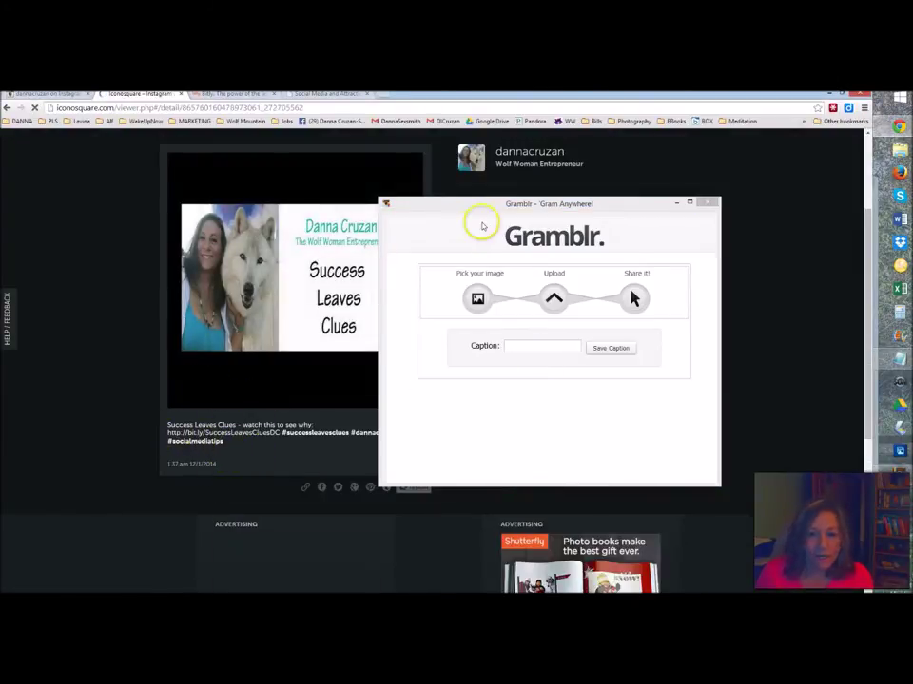
left_click_drag(433, 209, 502, 198)
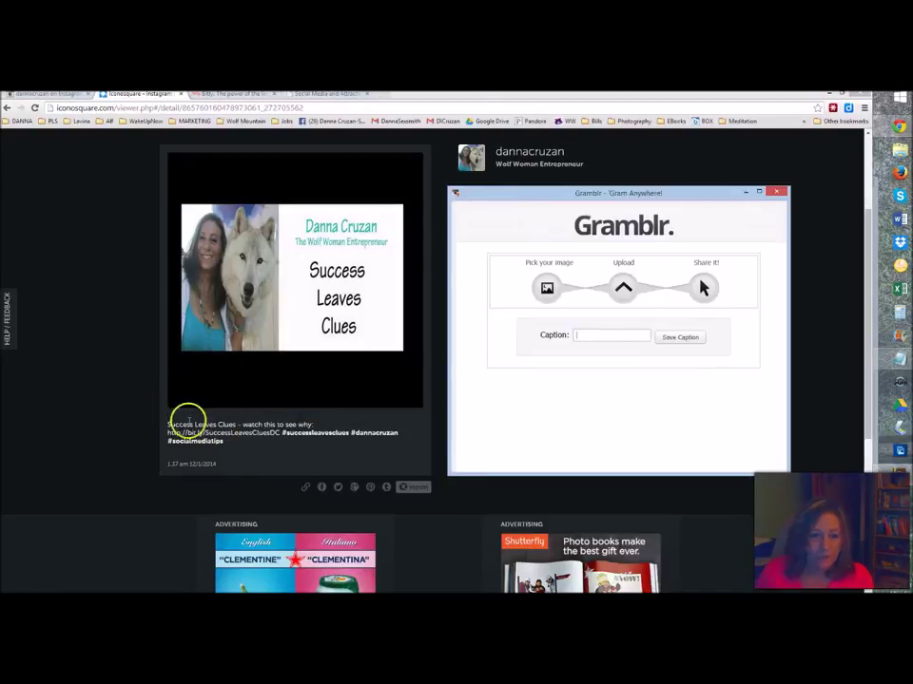
left_click(589, 333)
type("a")
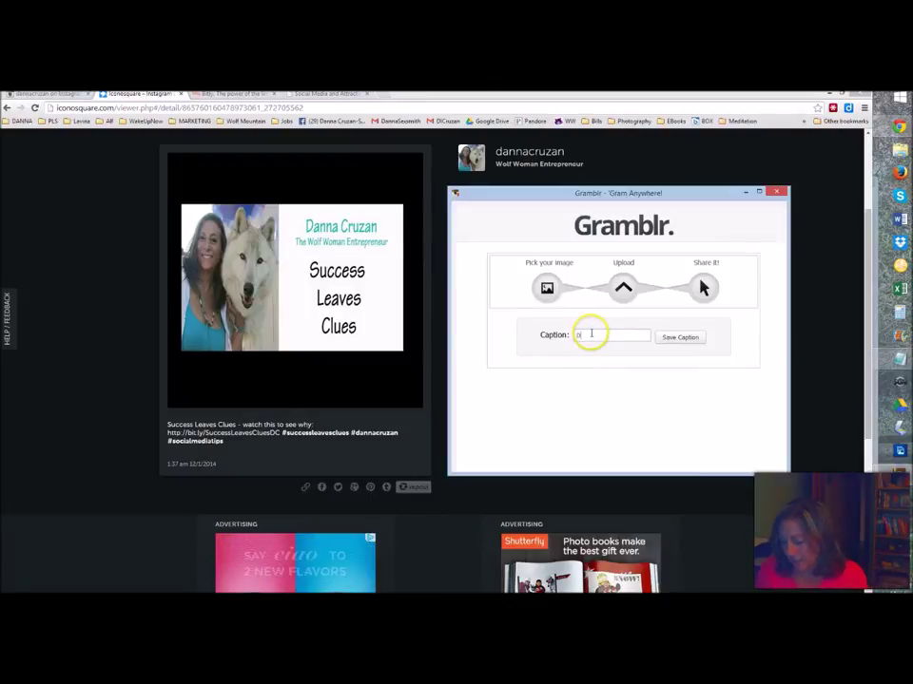
type("anna")
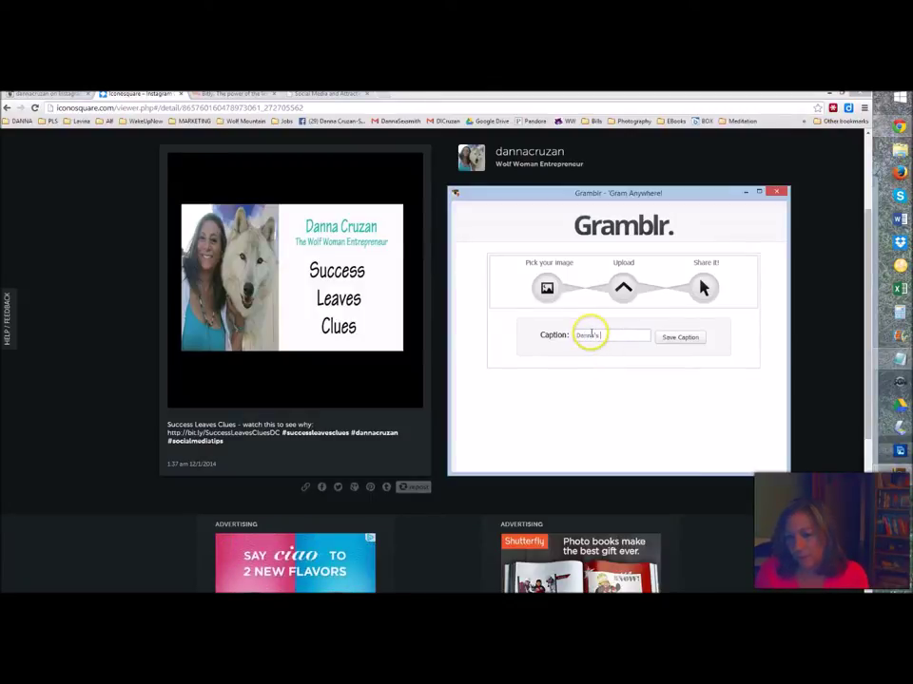
type("'s Social M")
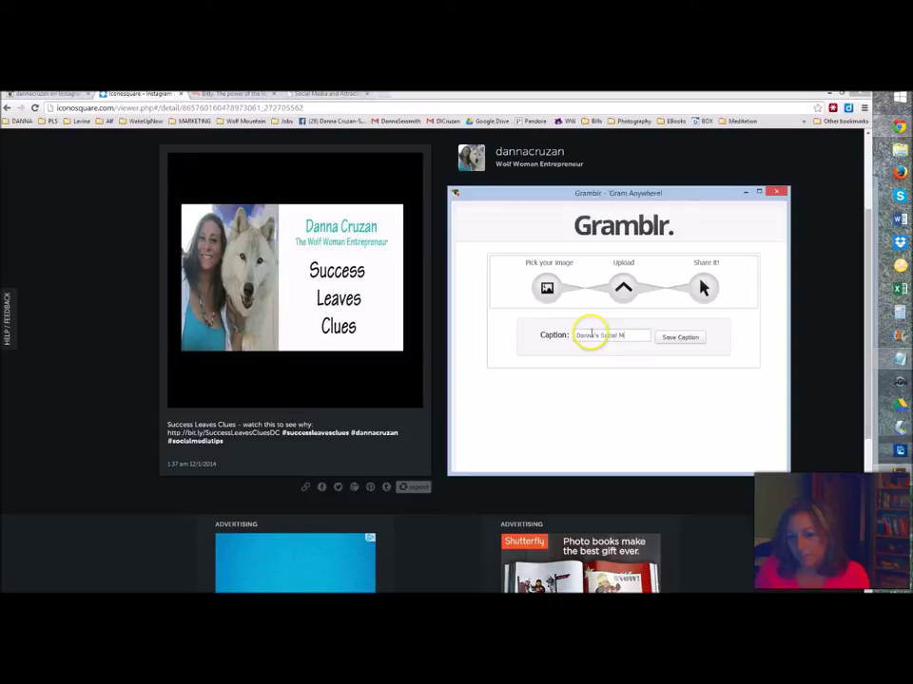
type("edia Tip of th")
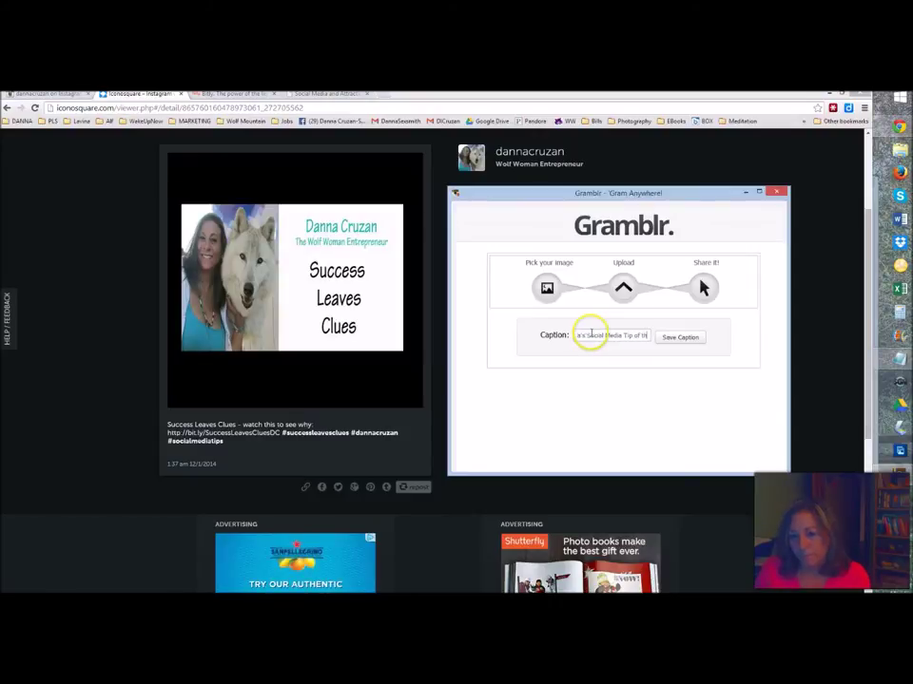
type("e Day")
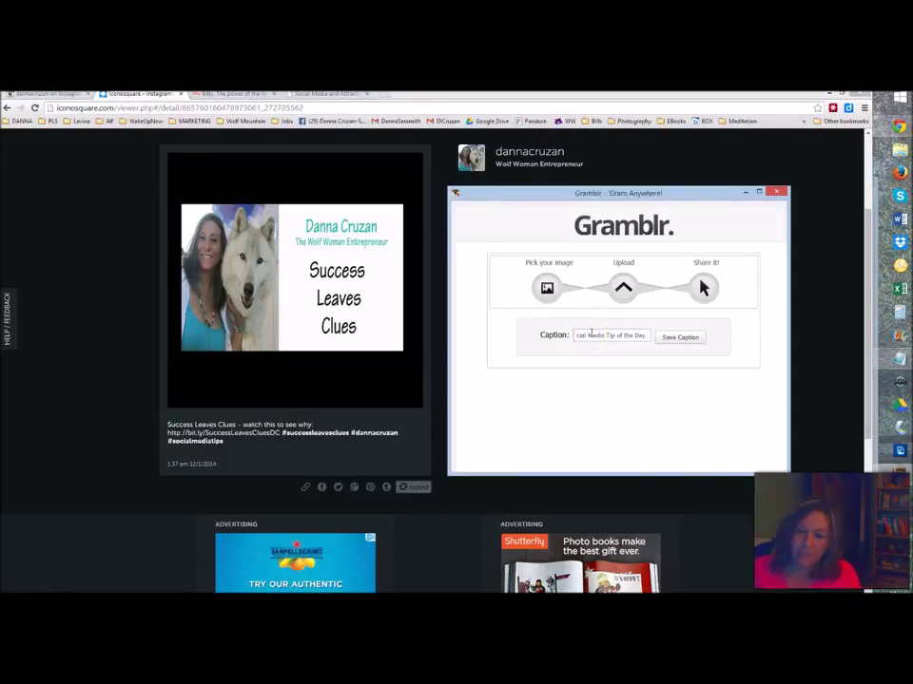
type(" -")
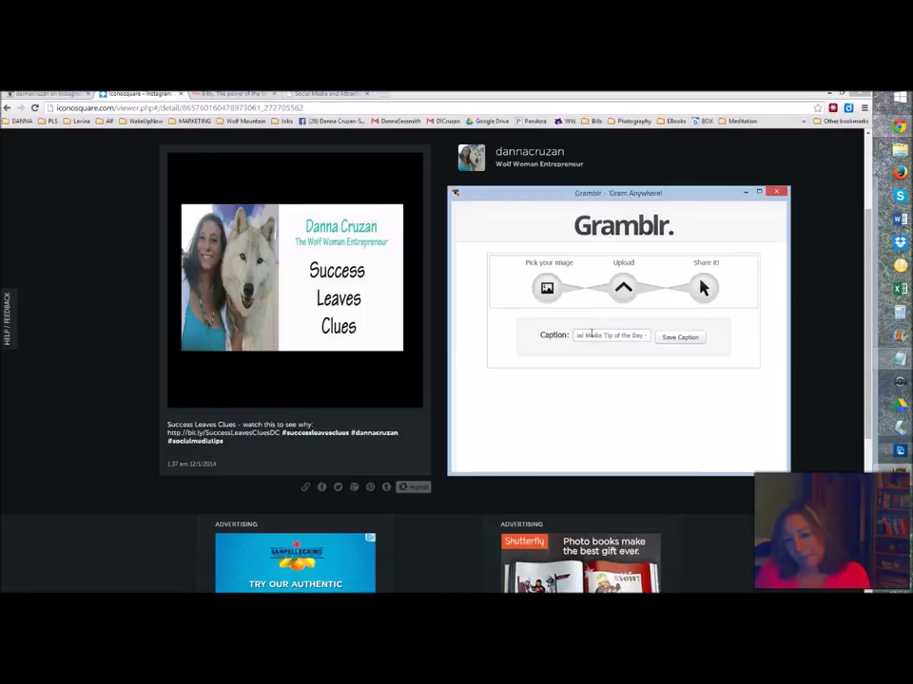
type(" De")
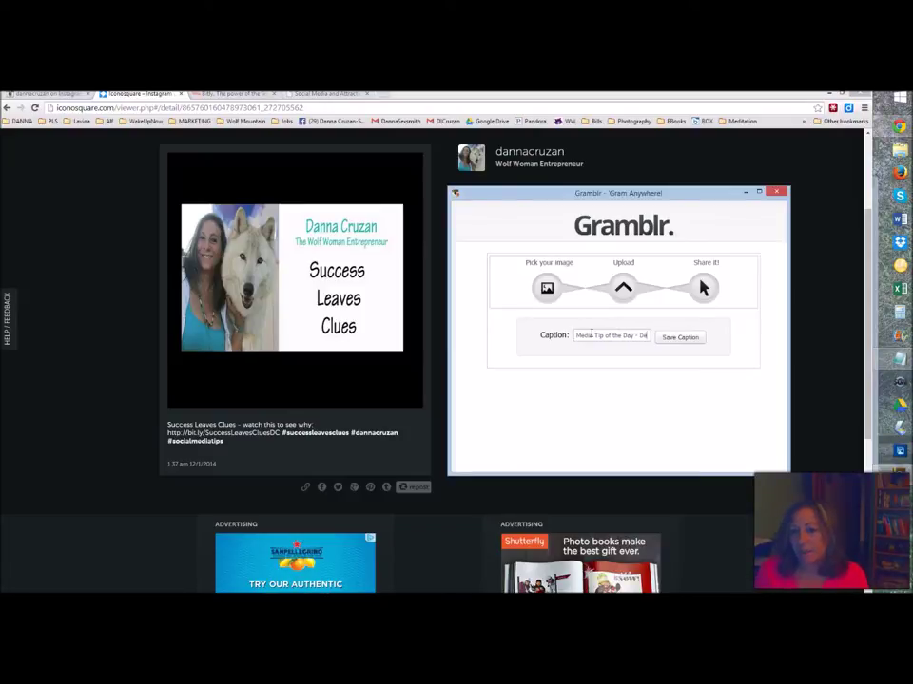
type("cember 2")
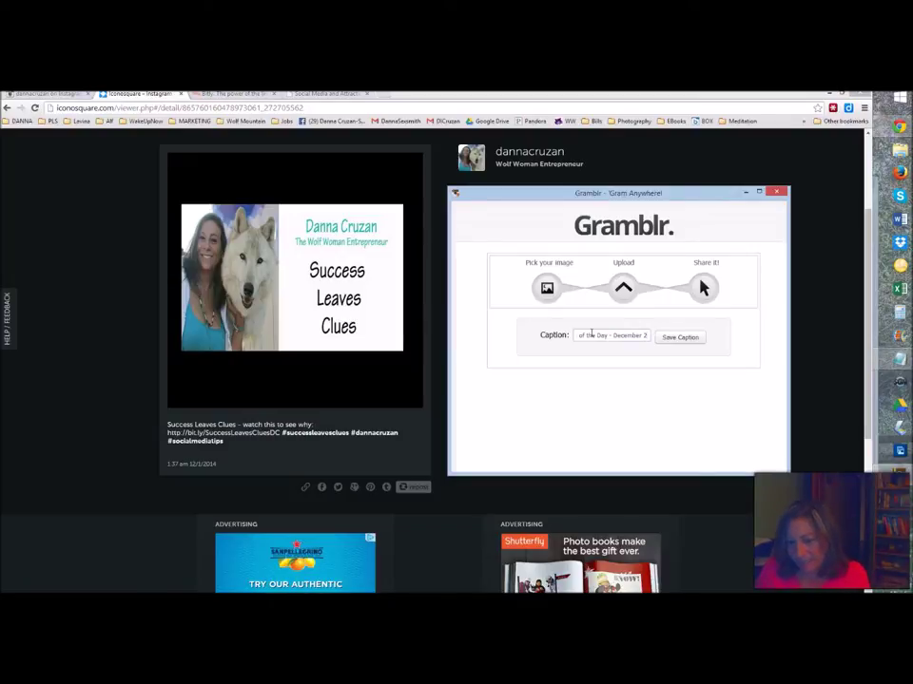
- Delete the wrong day digit from the caption's date
key("BackSpace")
key("BackSpace")
- Complete the caption date as 'December 1, 2014', fix the dash, and save the caption
type("1, 2014")
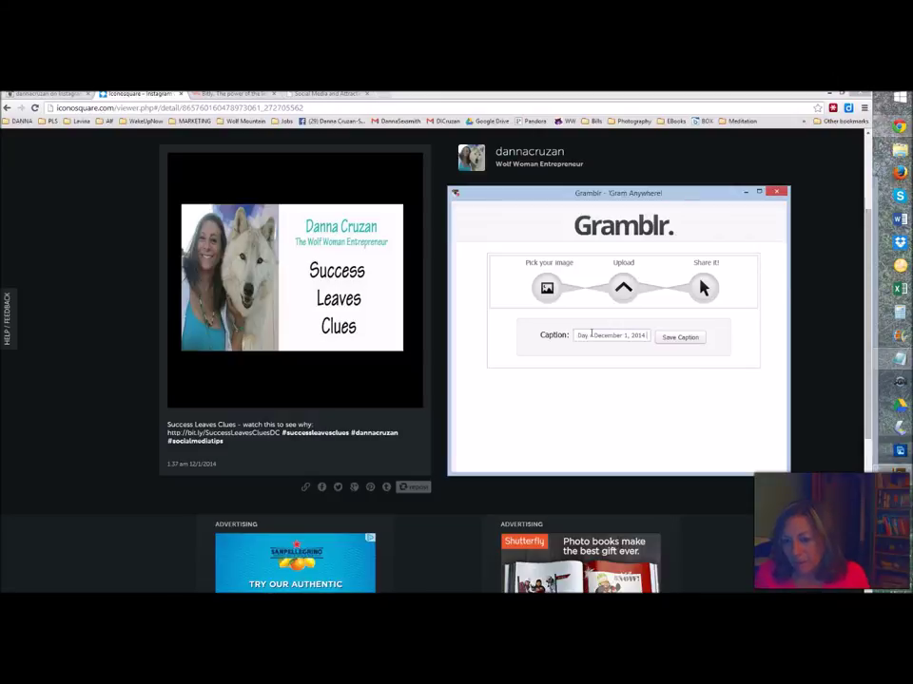
type("-")
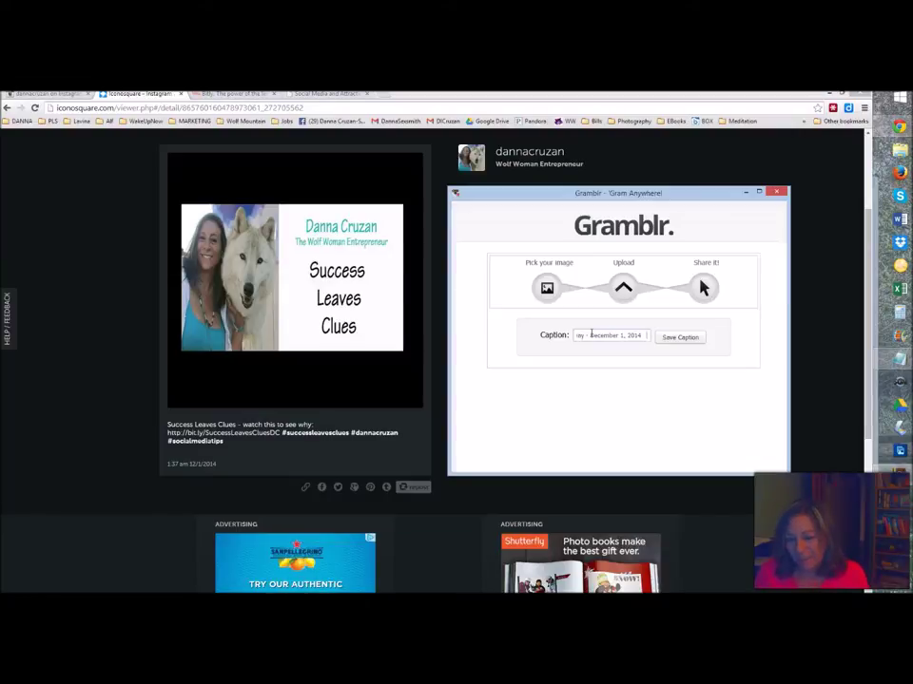
left_click(679, 338)
left_click(899, 361)
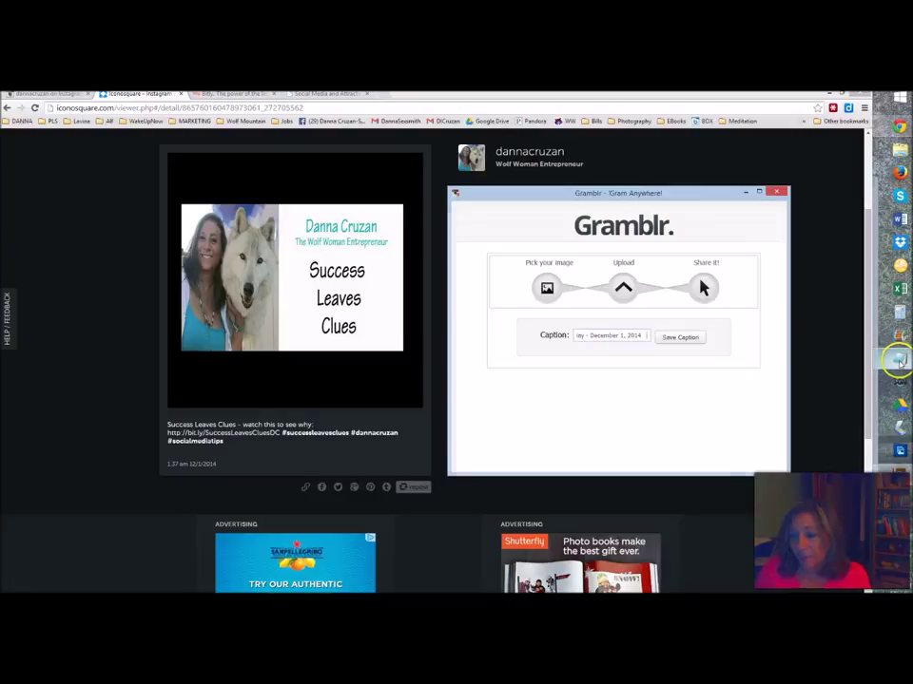
- Copy the full hashtag list from Notepad
left_click_drag(710, 195, 376, 181)
left_click(715, 224)
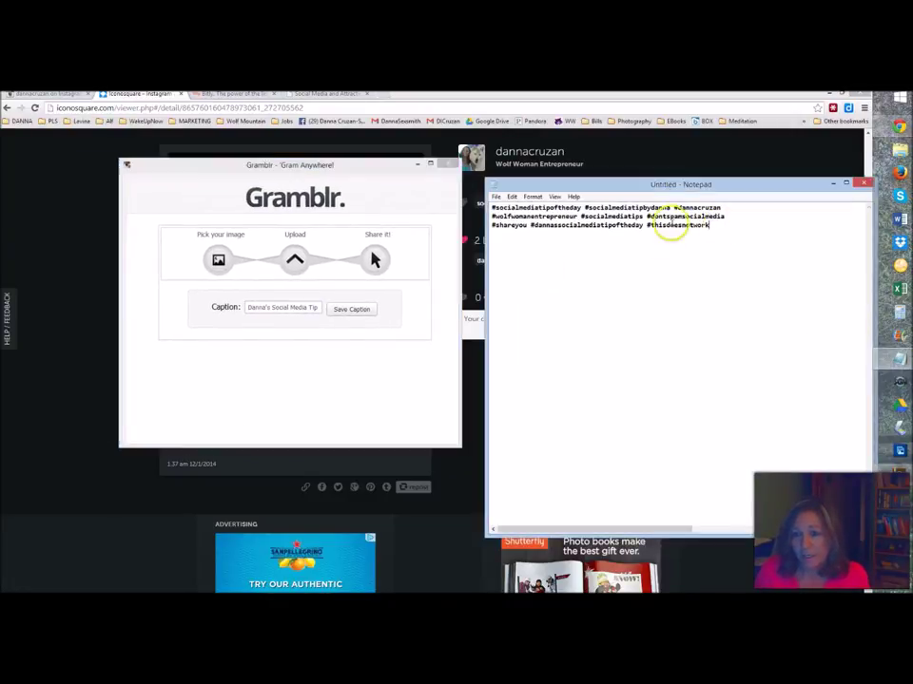
left_click_drag(671, 225, 494, 208)
right_click(539, 221)
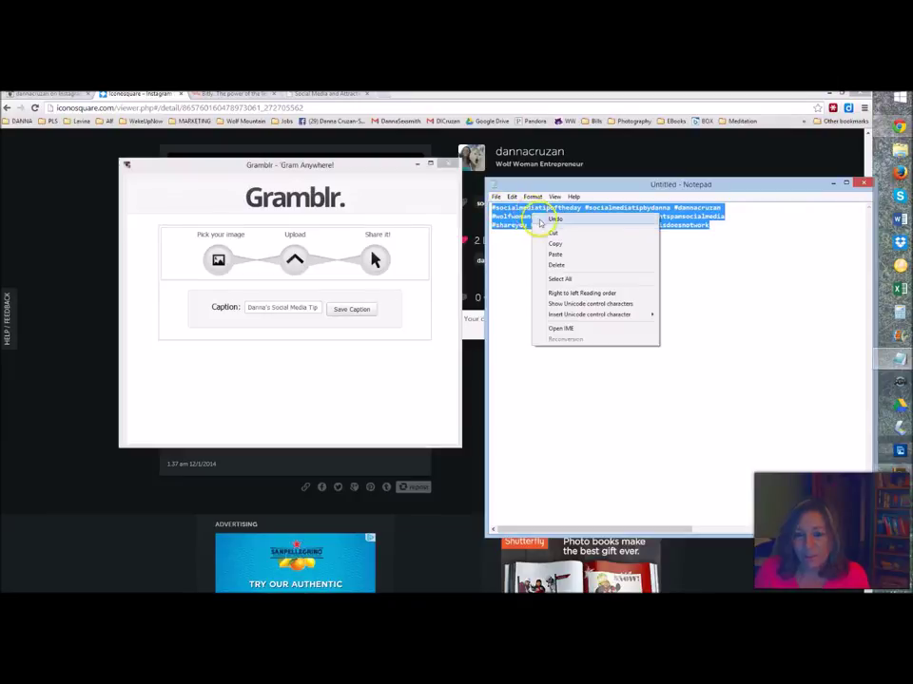
left_click(558, 243)
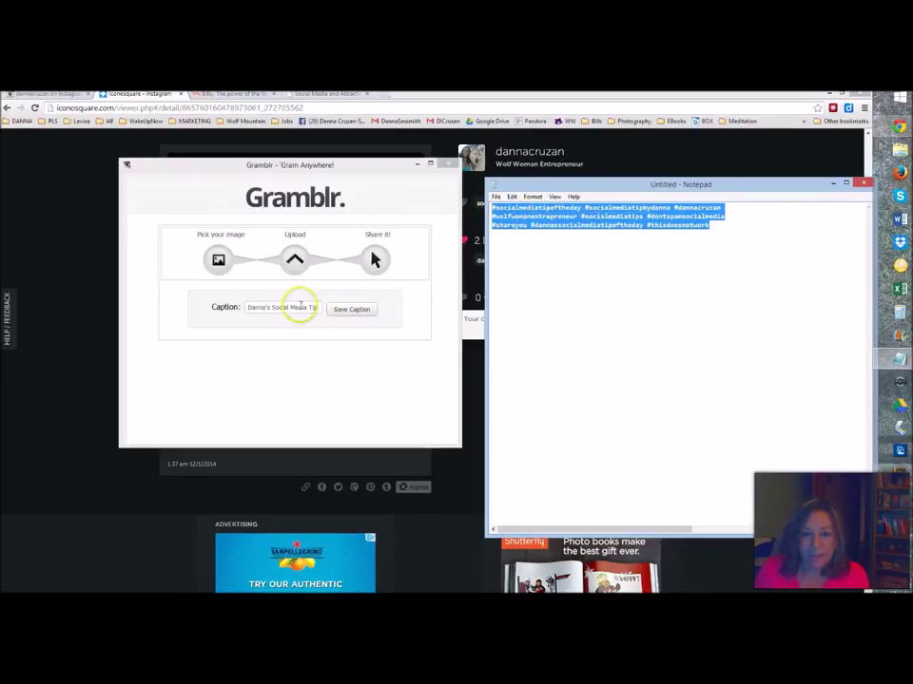
- Paste the hashtags after the date in Gramblr's caption and save it to publish the post
left_click(301, 304)
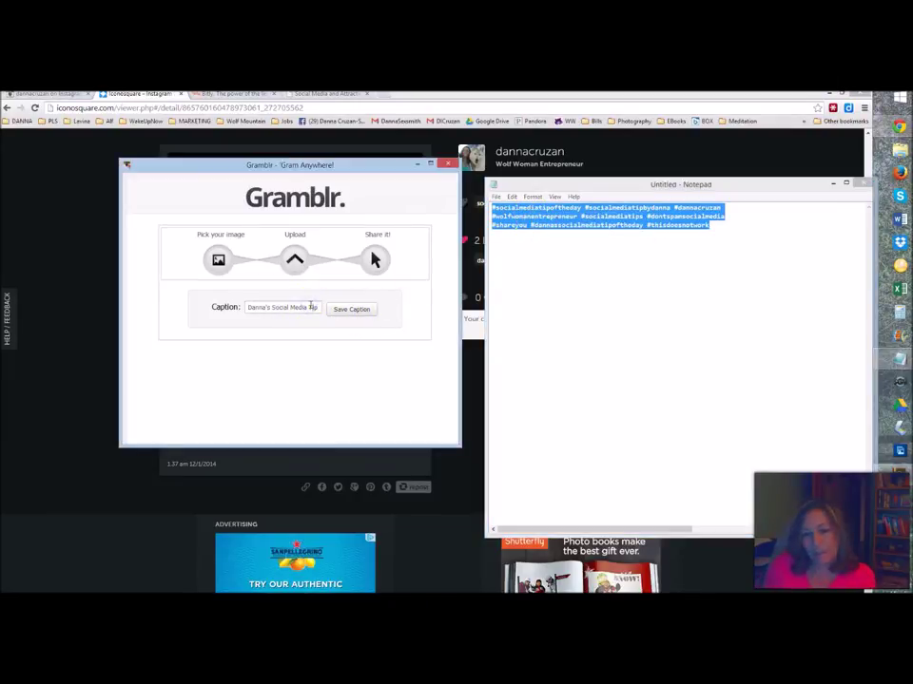
key("Right")
key("Right")
key("Right")
key("Right")
key("Right")
key("Right")
key("Right")
key("Right")
key("Right")
key("Right")
key("Right")
key("Right")
key("Right")
key("Right")
key("Right")
key("Right")
key("Right")
key("Right")
key("Right")
key("Right")
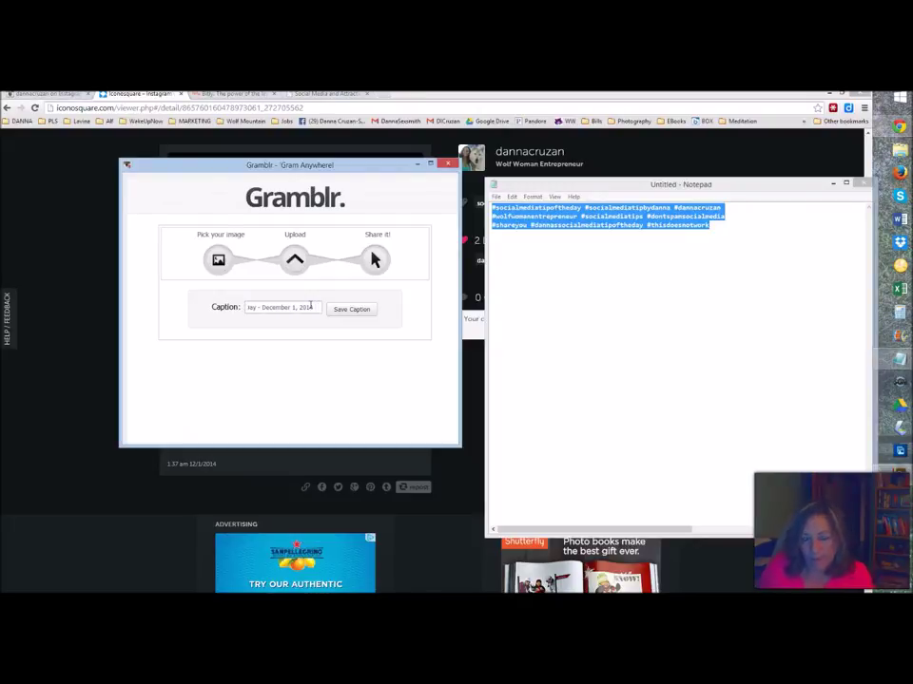
key("ctrl+v")
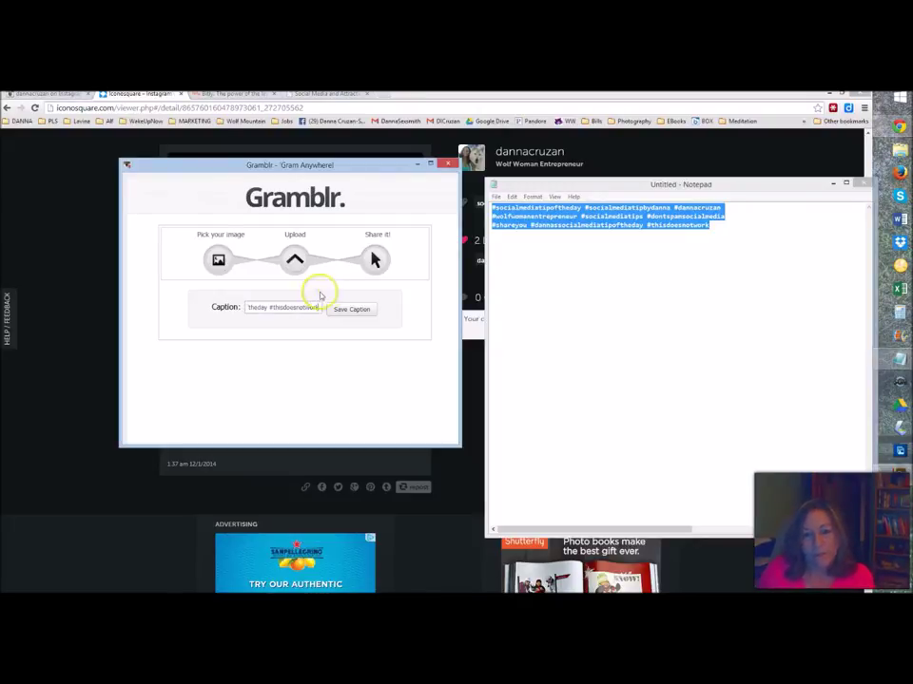
left_click(342, 309)
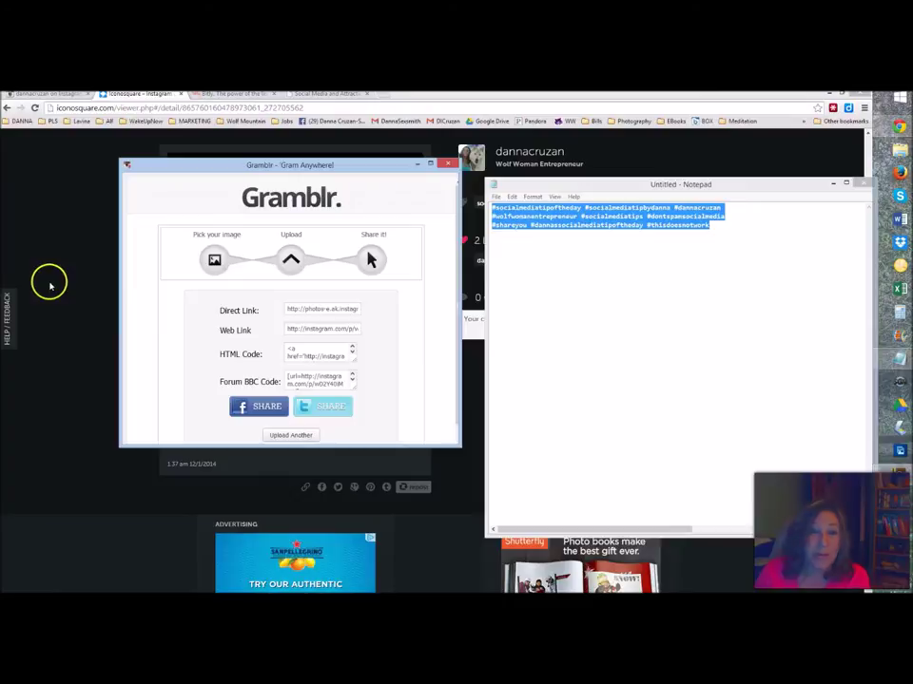
- Bring the Iconosquare post page to the front over Notepad
left_click(49, 283)
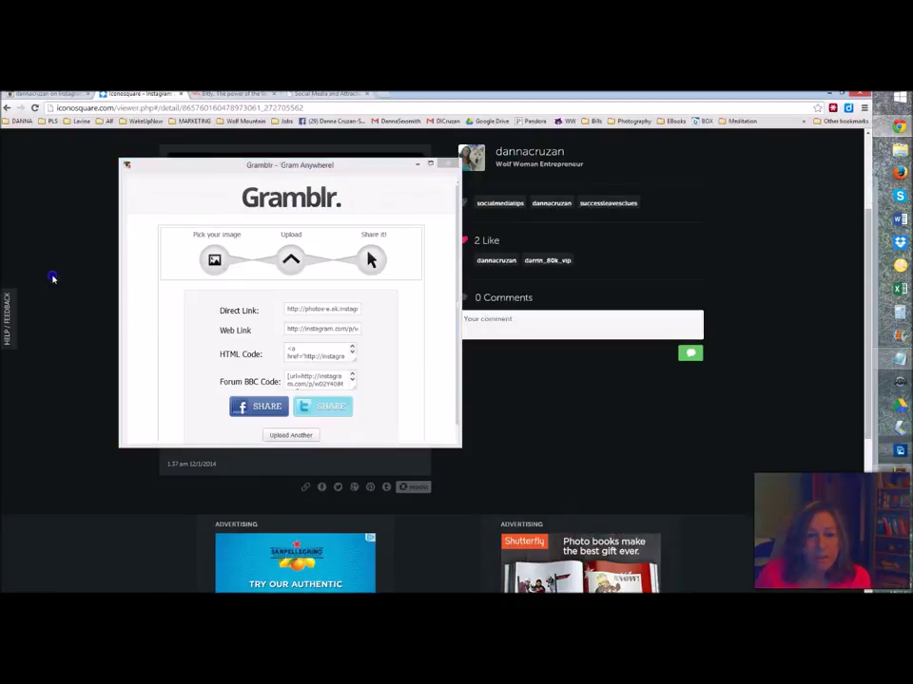
- Move Gramblr out of the way and load the My media grid, now 132 media with the new tip image first
left_click(416, 164)
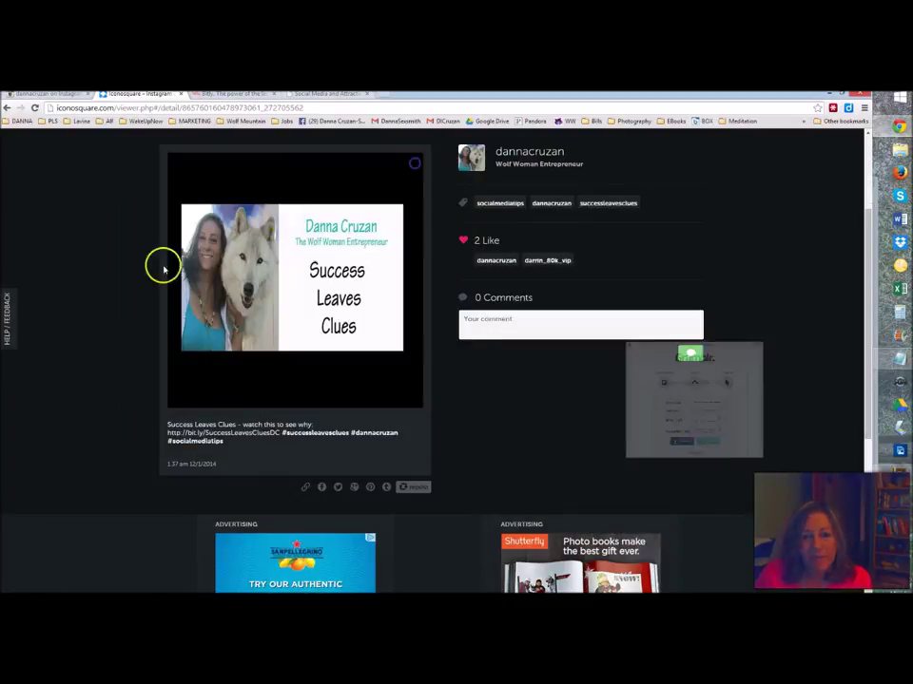
scroll(82, 337, "up", 3)
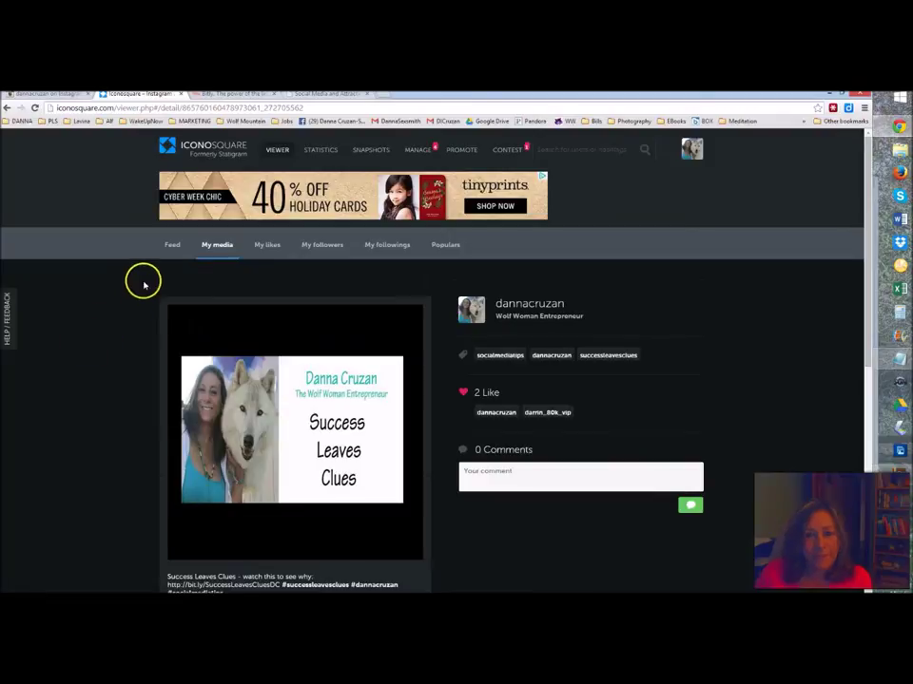
left_click(219, 246)
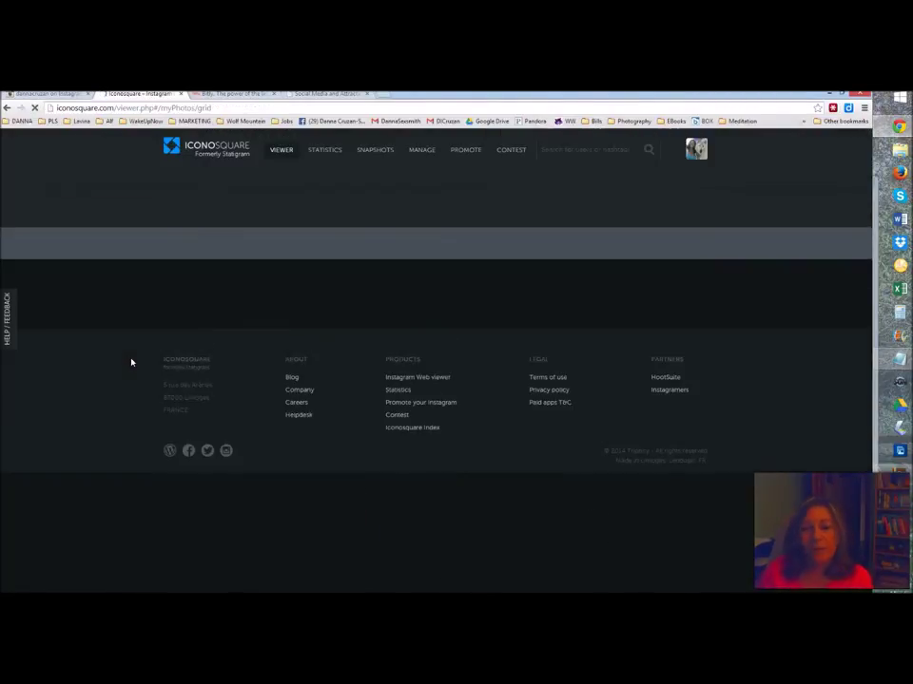
scroll(132, 365, "up", 2)
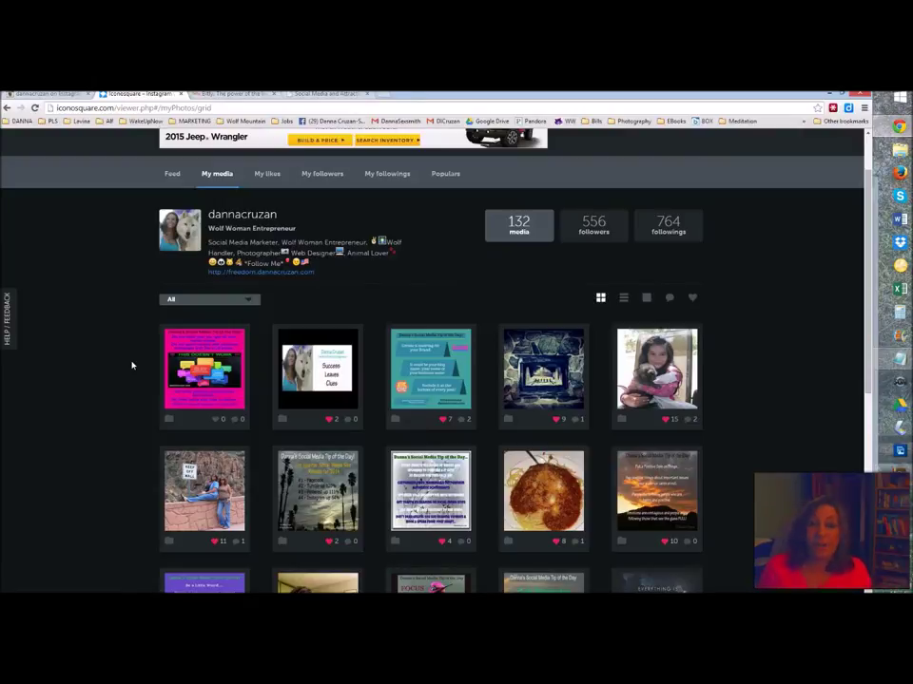
- Open the newest pink tip post in My media and like it, bringing it to 1 like
left_click(206, 359)
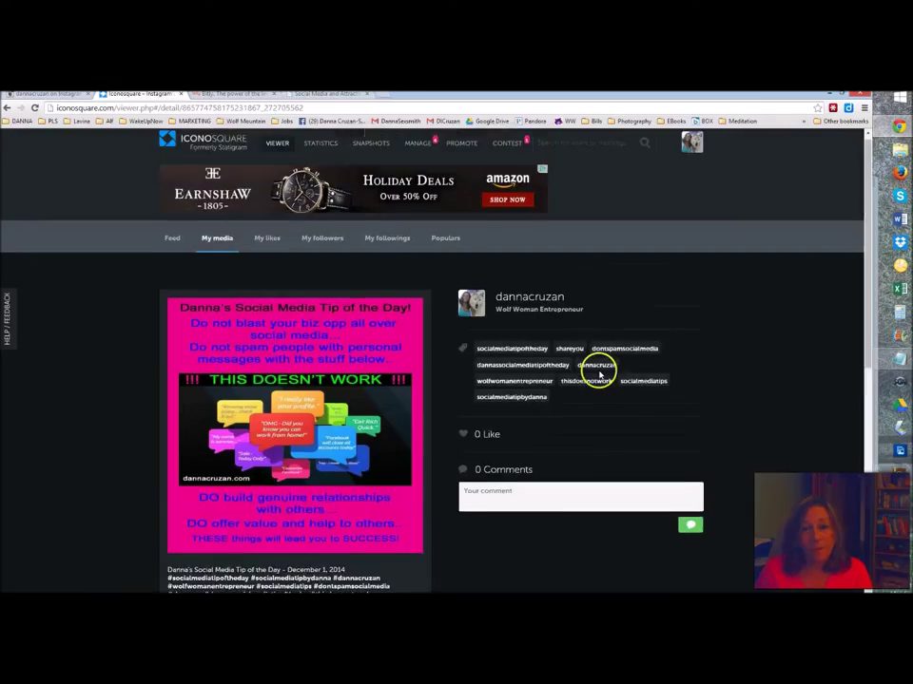
left_click(464, 434)
scroll(567, 438, "down", 1)
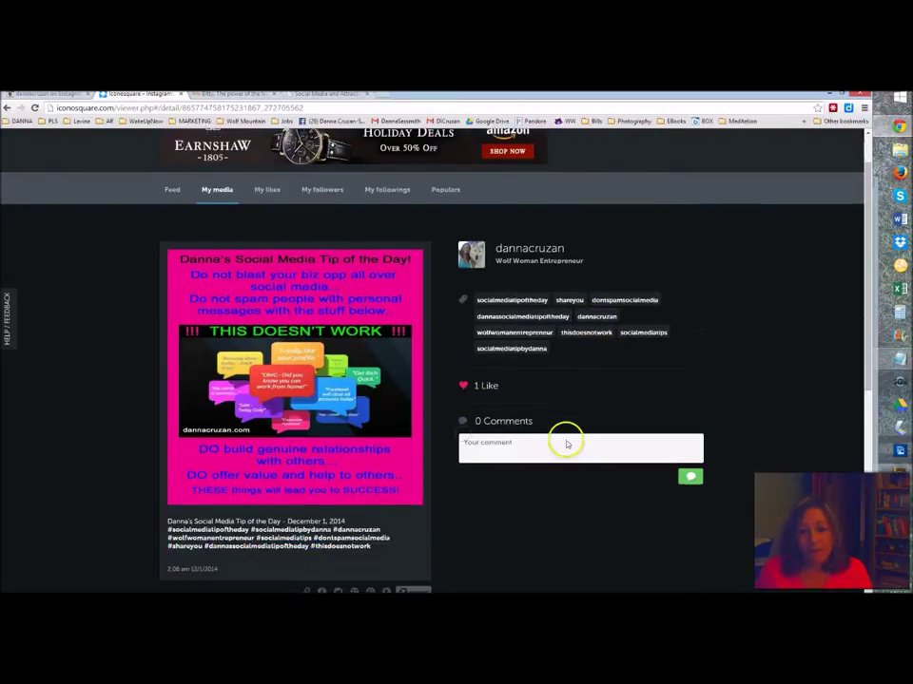